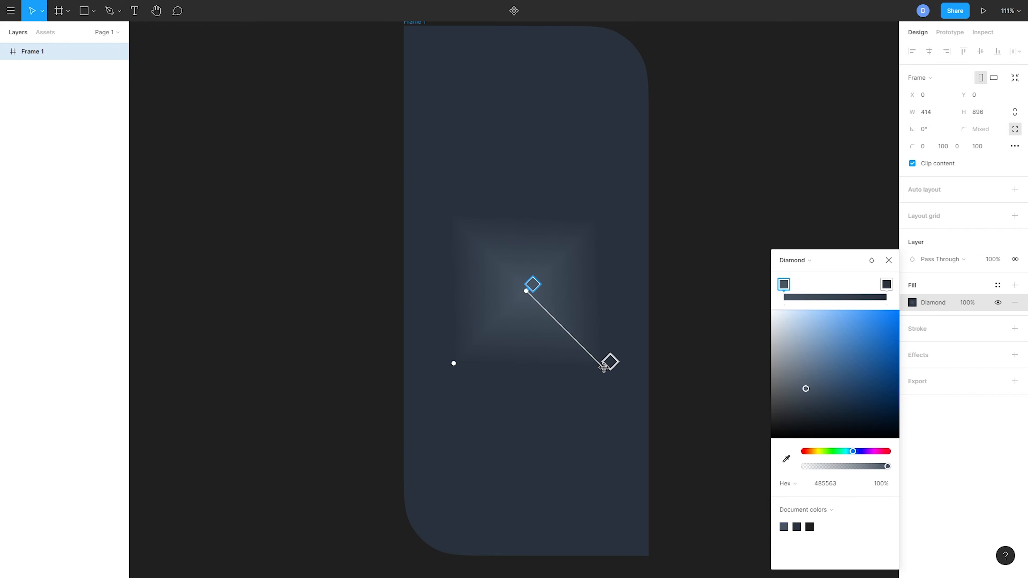
Enlarge the diamond gradient on the frame's fill by extending its end handle diagonally outward.
{"action": "left_click_drag", "start_coordinate": [604, 368], "coordinate": [620, 382]}
{"action": "key", "text": "Escape"}
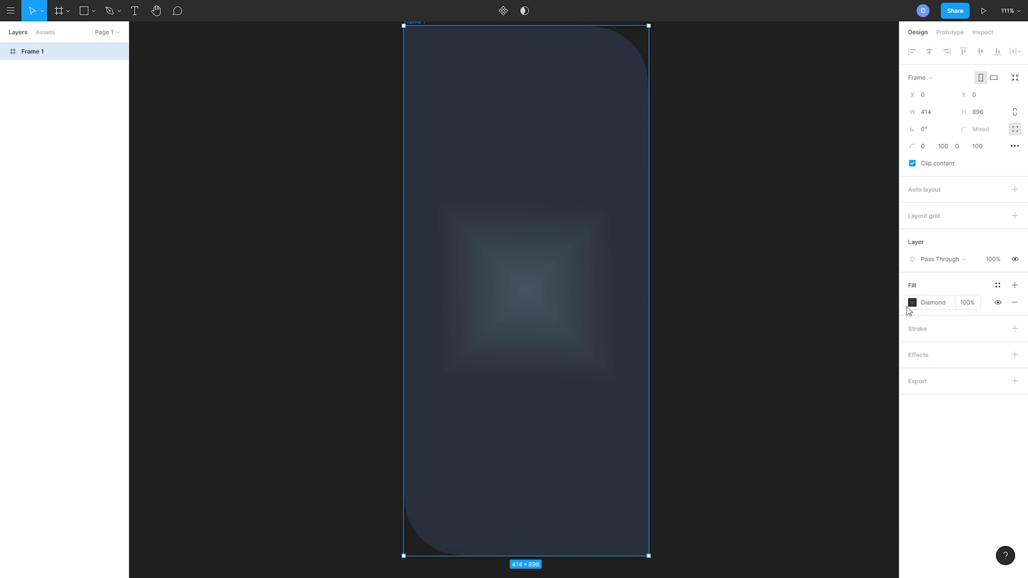
Change the frame's fill from Diamond to Image and load the picture Ice cream Parlour.jpg.
{"action": "left_click", "coordinate": [913, 303]}
{"action": "left_click", "coordinate": [808, 263]}
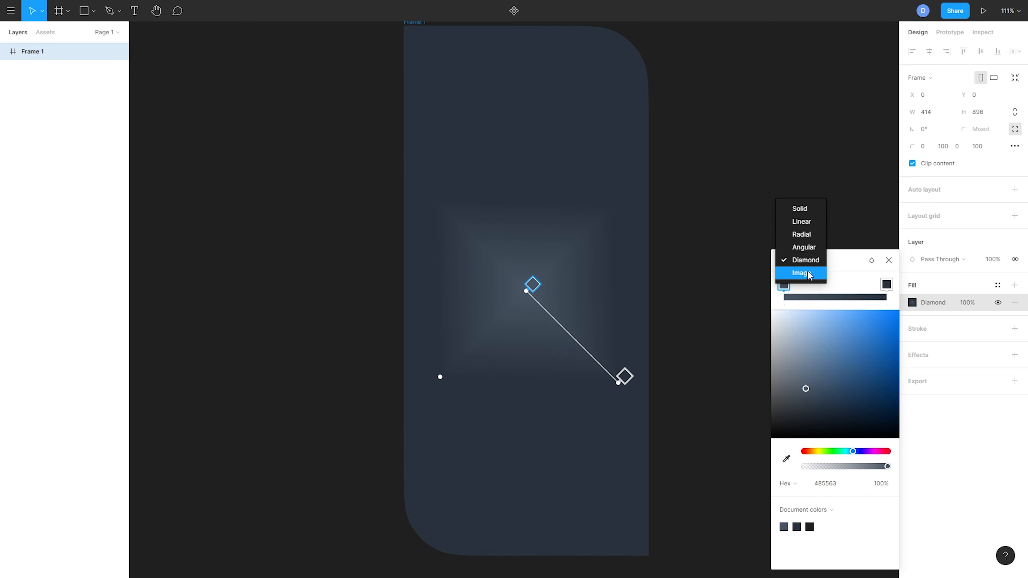
{"action": "left_click", "coordinate": [807, 270]}
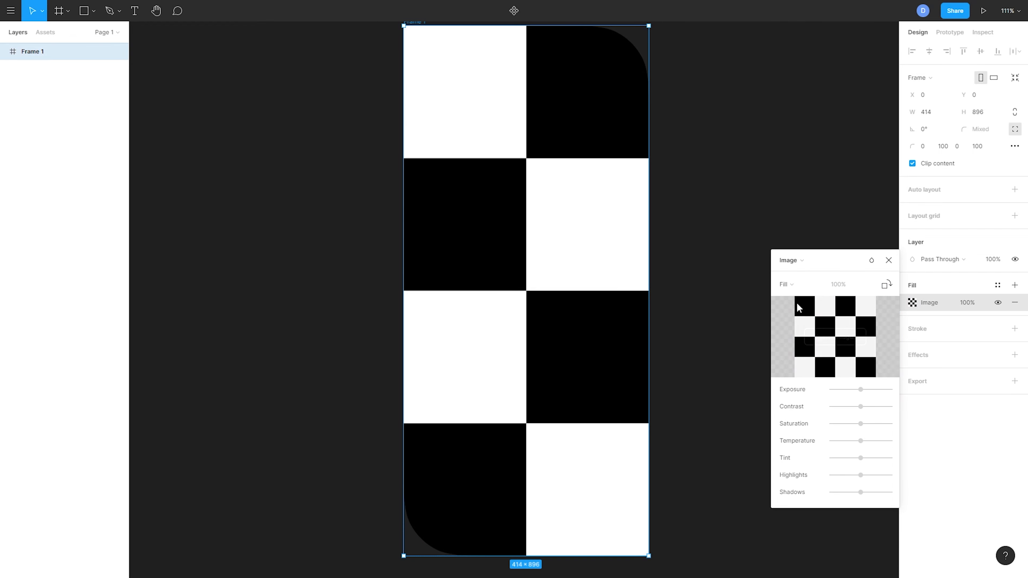
{"action": "left_click", "coordinate": [850, 338]}
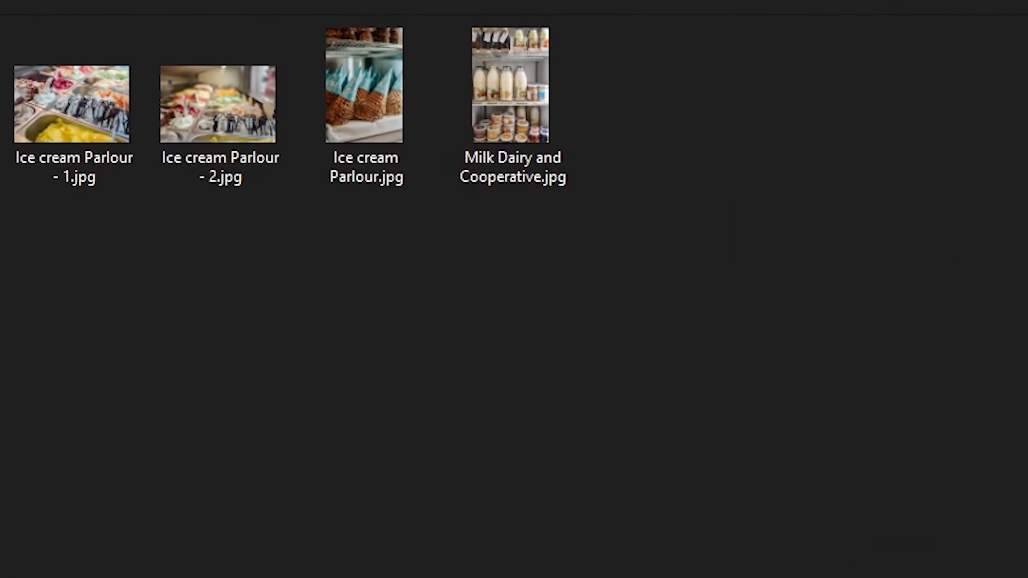
{"action": "left_click", "coordinate": [402, 138]}
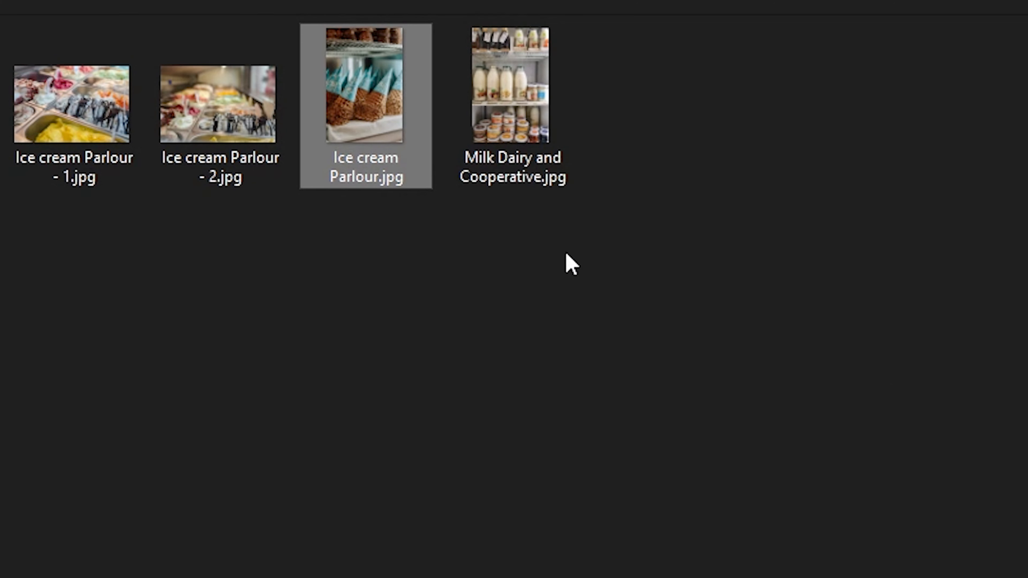
{"action": "left_click", "coordinate": [592, 480]}
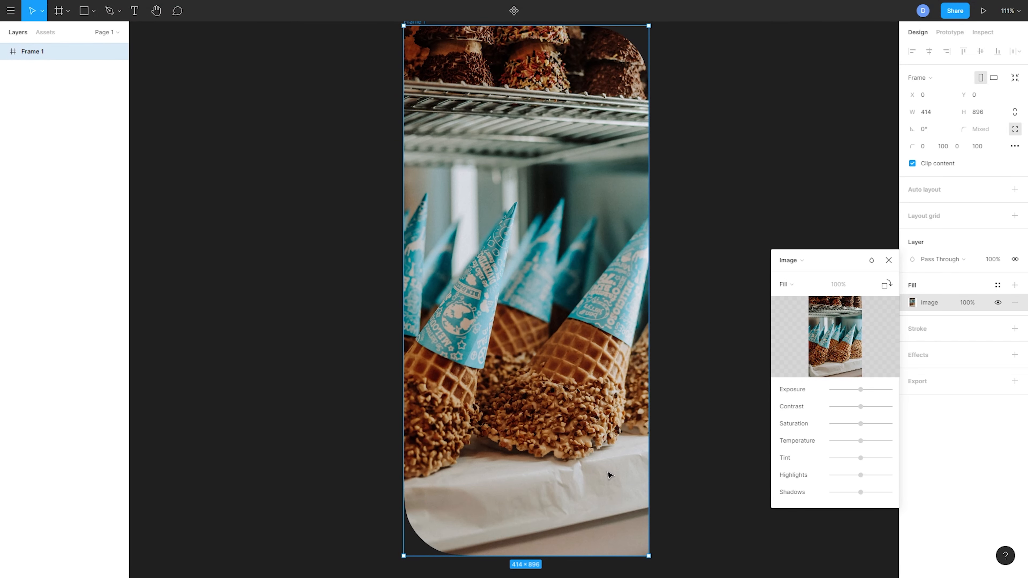
Adjust the image fill by raising exposure, contrast and saturation, with highlights at maximum and shadows at minimum.
{"action": "scroll", "coordinate": [646, 435], "scroll_direction": "right", "scroll_amount": 2}
{"action": "scroll", "coordinate": [646, 436], "scroll_direction": "up", "scroll_amount": 1}
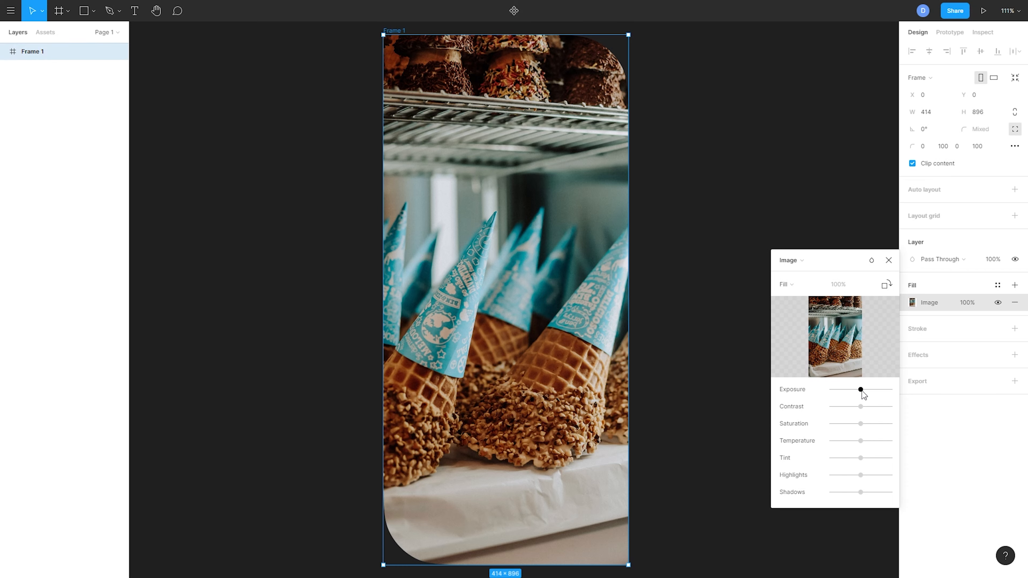
{"action": "left_click_drag", "start_coordinate": [861, 390], "coordinate": [875, 425]}
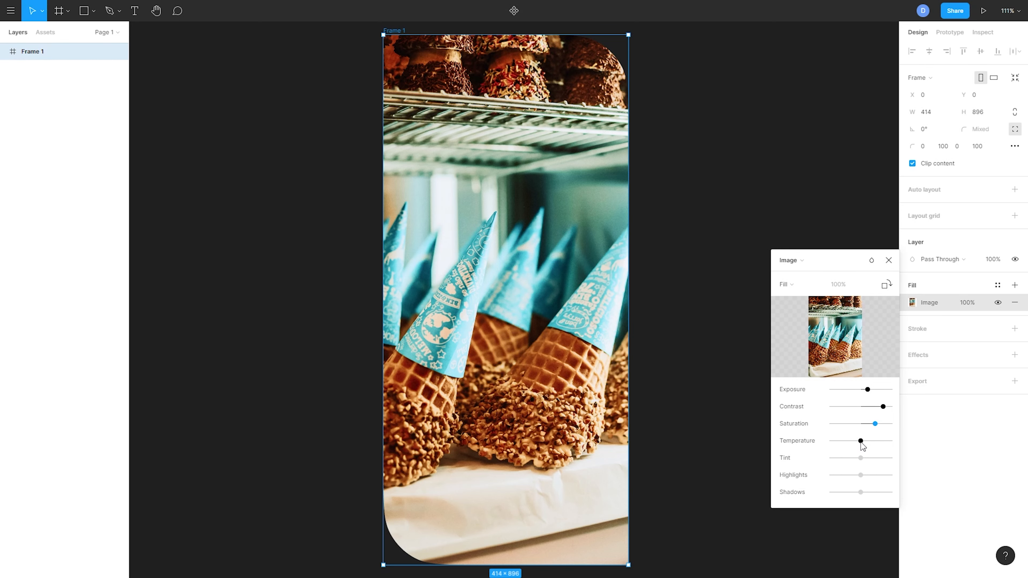
{"action": "mouse_move", "coordinate": [861, 442]}
{"action": "left_mouse_down"}
{"action": "mouse_move", "coordinate": [846, 443]}
{"action": "mouse_move", "coordinate": [874, 445]}
{"action": "mouse_move", "coordinate": [846, 461]}
{"action": "mouse_move", "coordinate": [876, 463]}
{"action": "mouse_move", "coordinate": [861, 462]}
{"action": "left_mouse_up"}
{"action": "left_click_drag", "start_coordinate": [864, 478], "coordinate": [915, 479]}
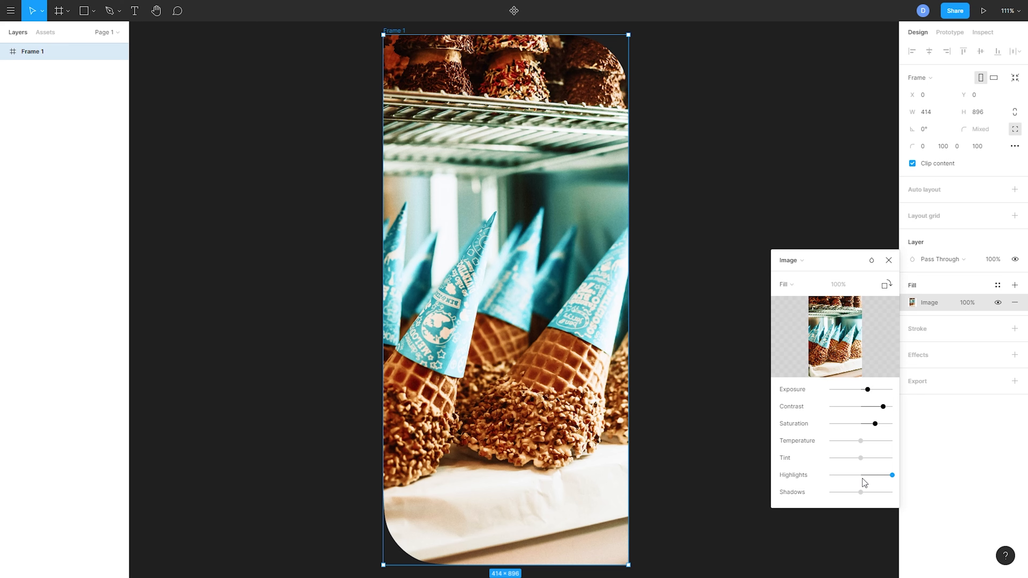
{"action": "left_click_drag", "start_coordinate": [860, 492], "coordinate": [829, 493]}
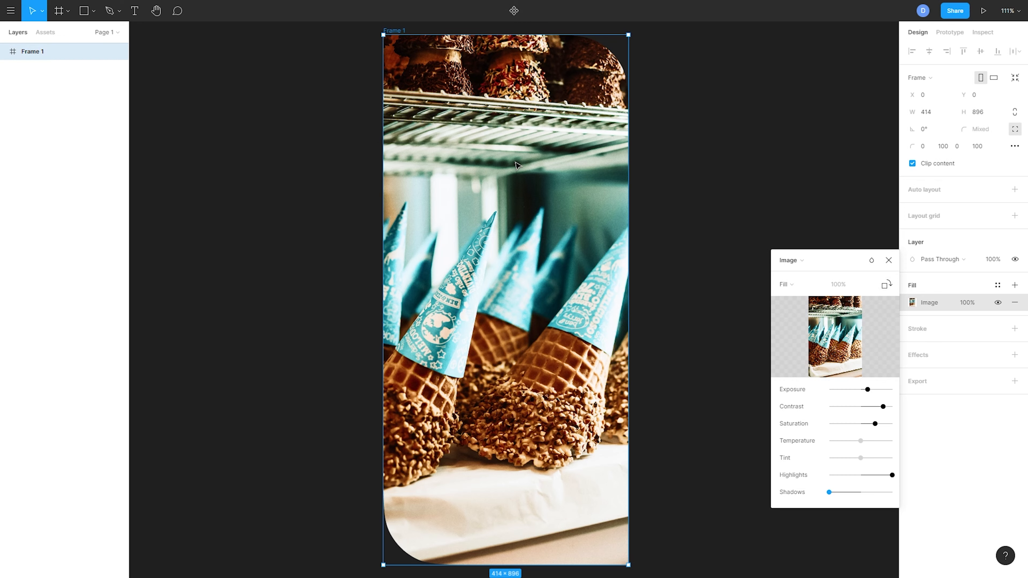
Rotate the image fill through a full turn in 90° increments and close its settings.
{"action": "left_click", "coordinate": [887, 286]}
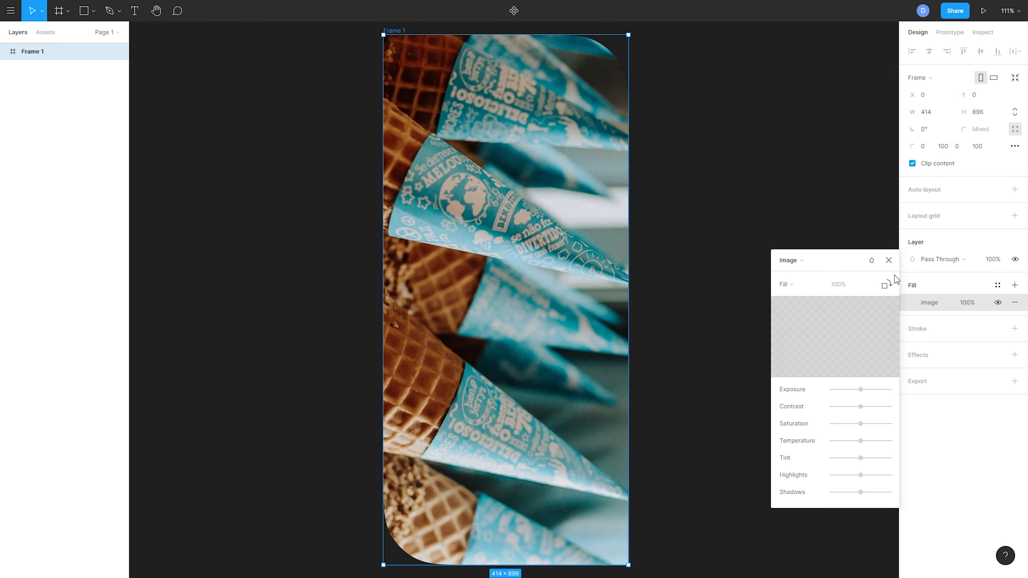
{"action": "left_click", "coordinate": [887, 286]}
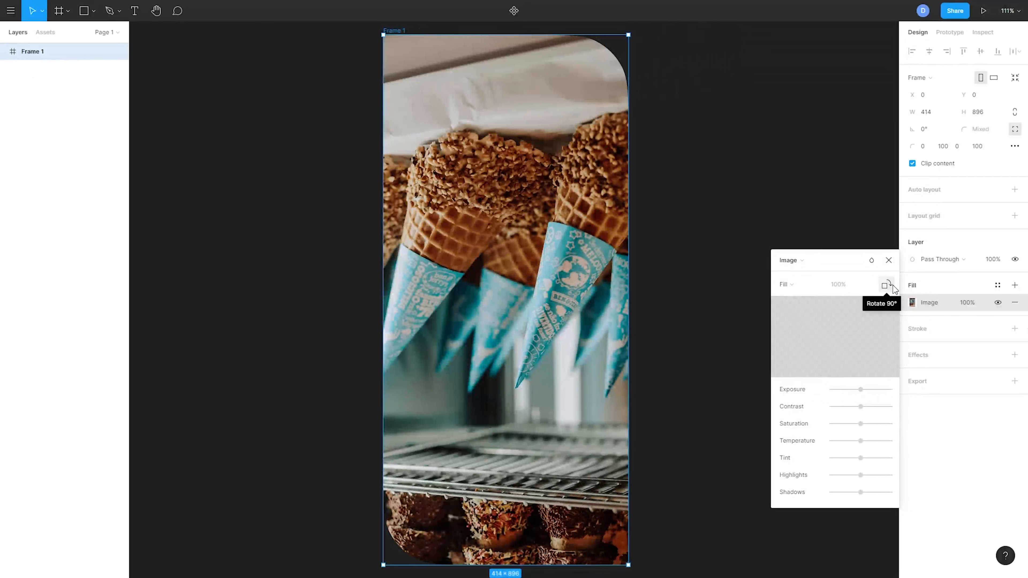
{"action": "left_click", "coordinate": [892, 286]}
{"action": "left_click", "coordinate": [893, 285]}
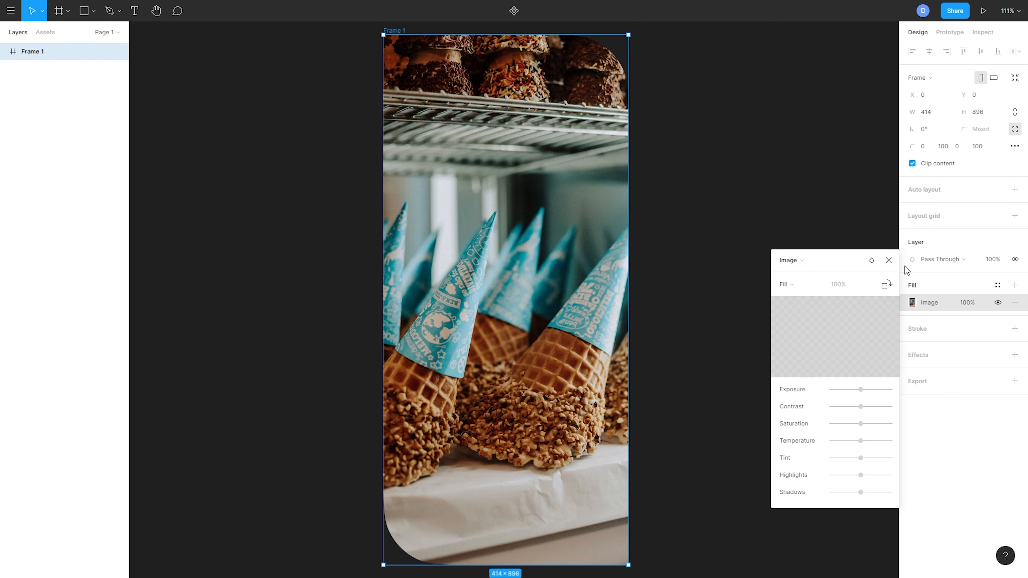
{"action": "left_click", "coordinate": [889, 262]}
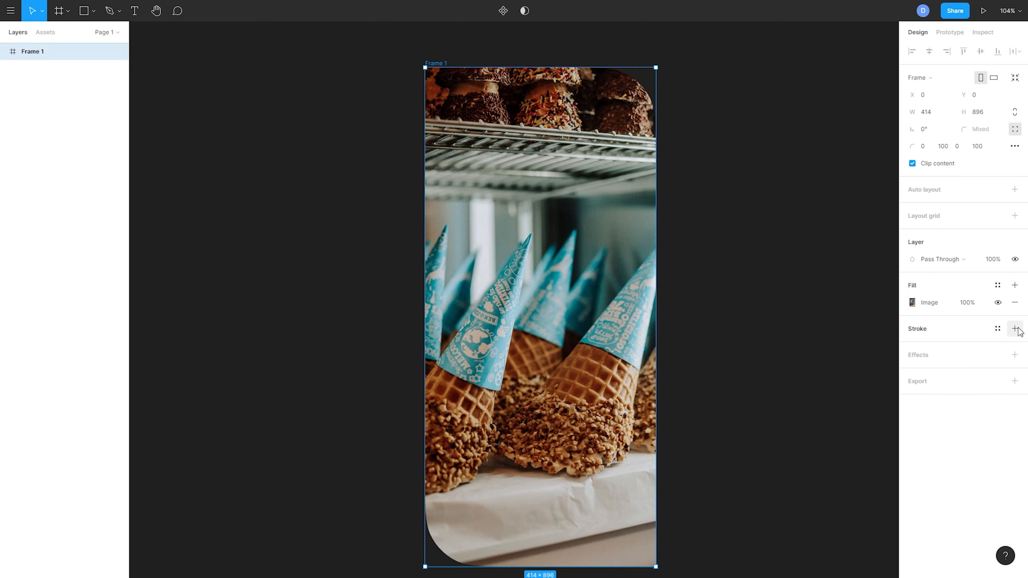
Add a stroke to the frame and set its color to FF0000.
{"action": "left_click", "coordinate": [1015, 328]}
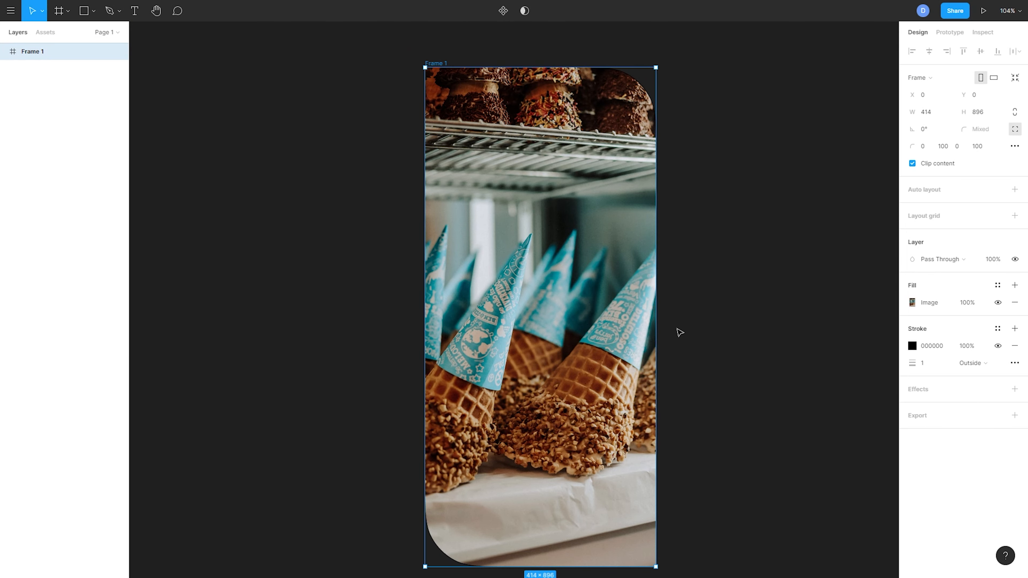
{"action": "scroll", "coordinate": [679, 332], "scroll_direction": "up", "scroll_amount": 15}
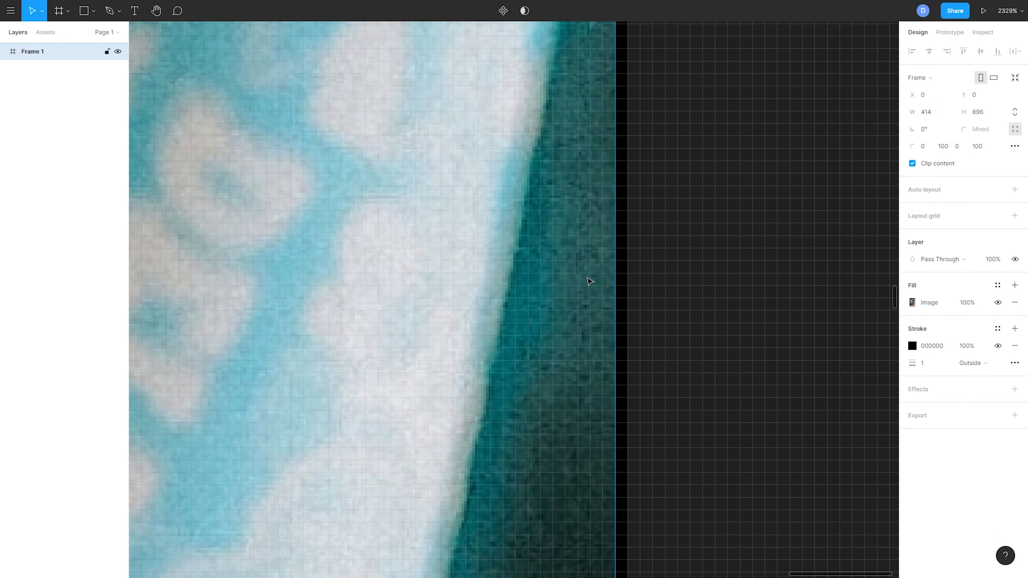
{"action": "left_click", "coordinate": [912, 346]}
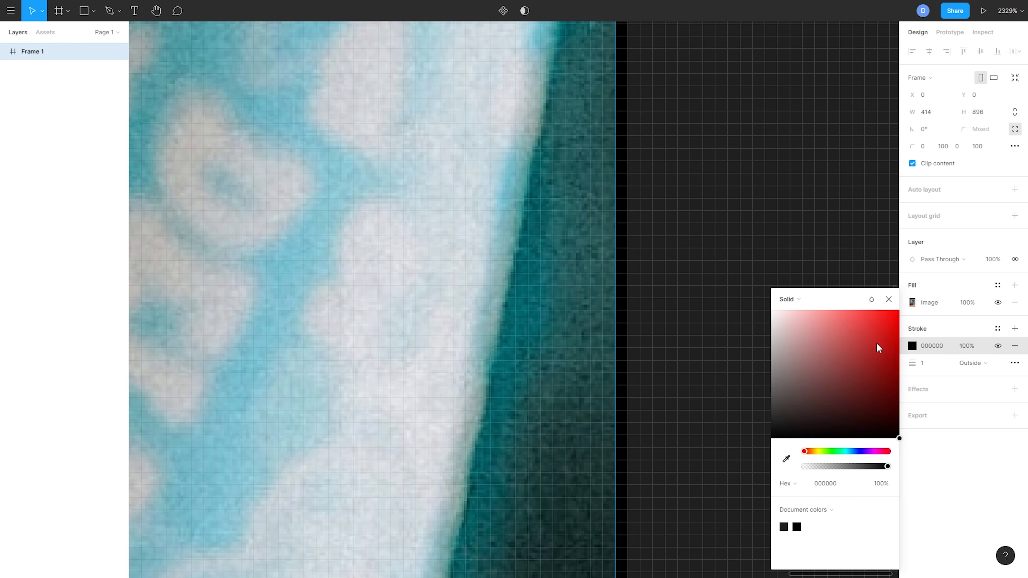
{"action": "left_click_drag", "start_coordinate": [877, 340], "coordinate": [950, 271]}
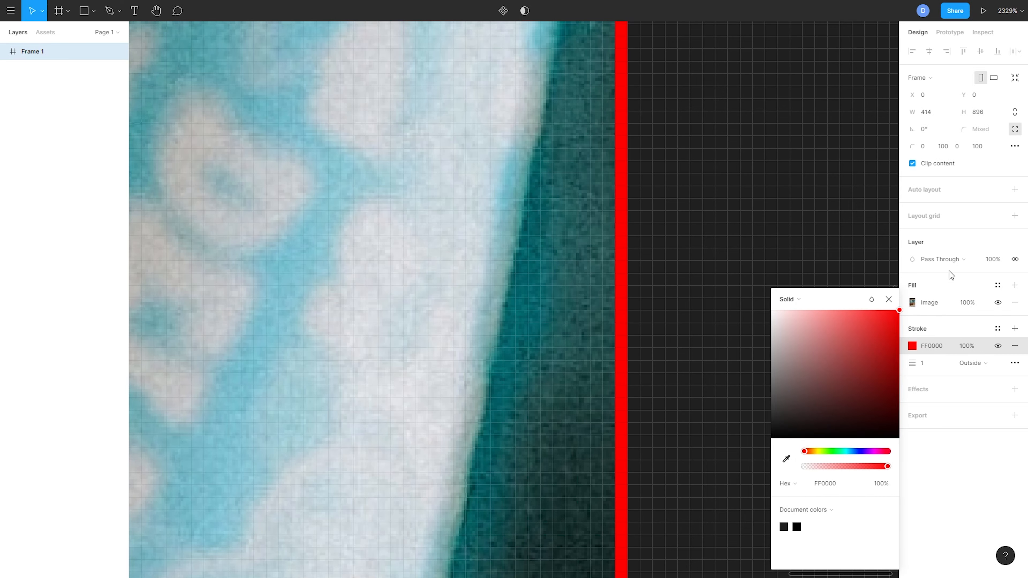
Set the frame's stroke width to 10 and check it against the whole frame.
{"action": "left_click", "coordinate": [939, 363]}
{"action": "type", "text": "10"}
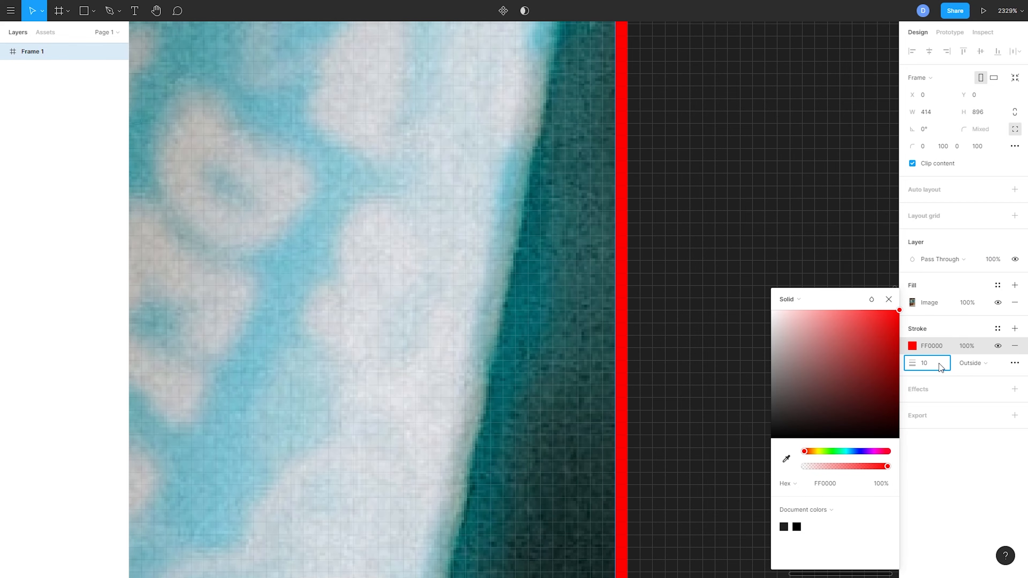
{"action": "key", "text": "Return"}
{"action": "scroll", "coordinate": [709, 158], "scroll_direction": "down", "scroll_amount": 5}
{"action": "scroll", "coordinate": [709, 158], "scroll_direction": "down", "scroll_amount": 10}
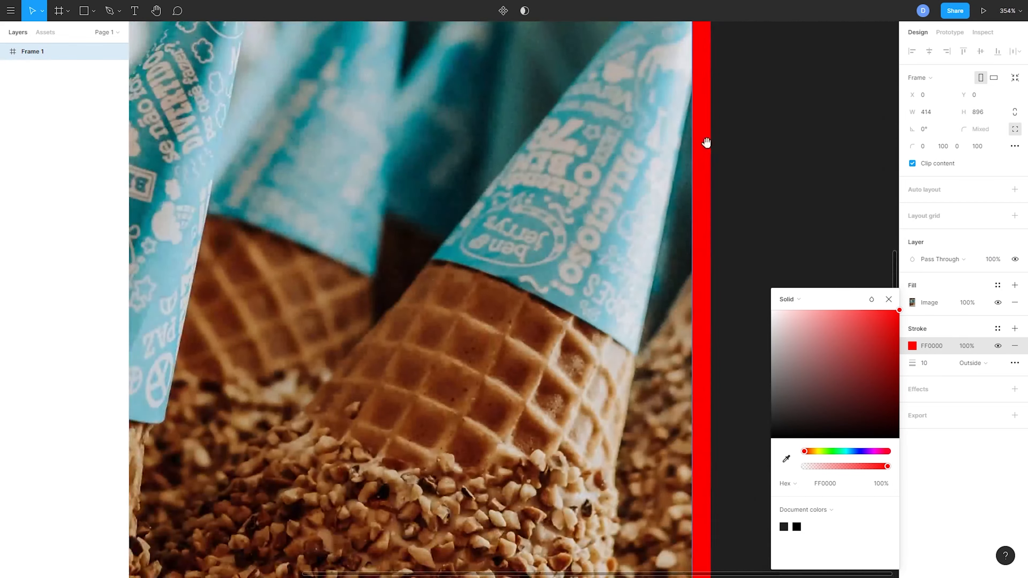
{"action": "key", "text": "shift+1"}
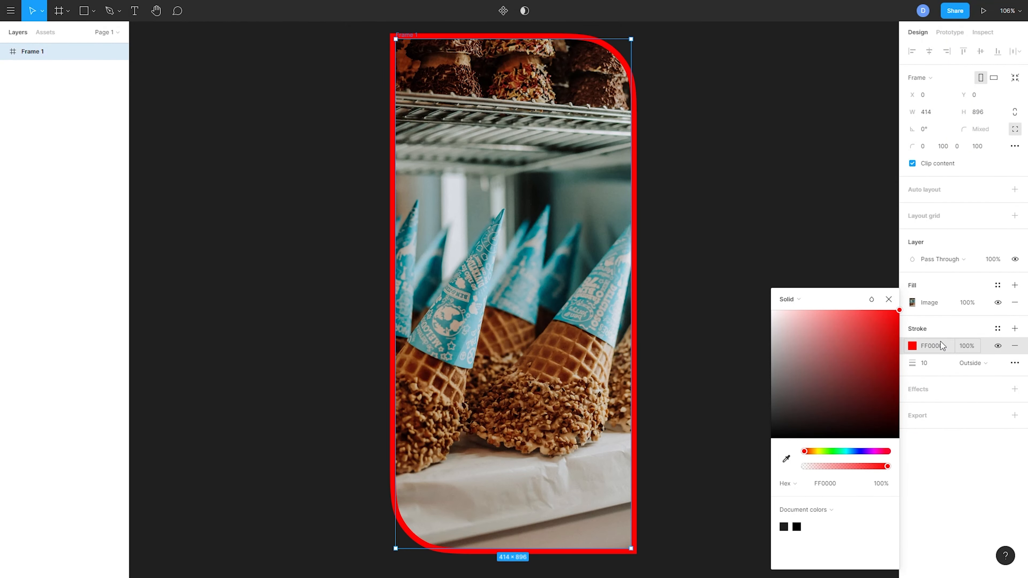
Increase the frame's stroke width to 20.
{"action": "mouse_move", "coordinate": [836, 350]}
{"action": "left_mouse_down"}
{"action": "mouse_move", "coordinate": [797, 389]}
{"action": "mouse_move", "coordinate": [815, 348]}
{"action": "mouse_move", "coordinate": [866, 379]}
{"action": "mouse_move", "coordinate": [1016, 284]}
{"action": "left_mouse_up"}
{"action": "type", "text": "20"}
{"action": "key", "text": "Return"}
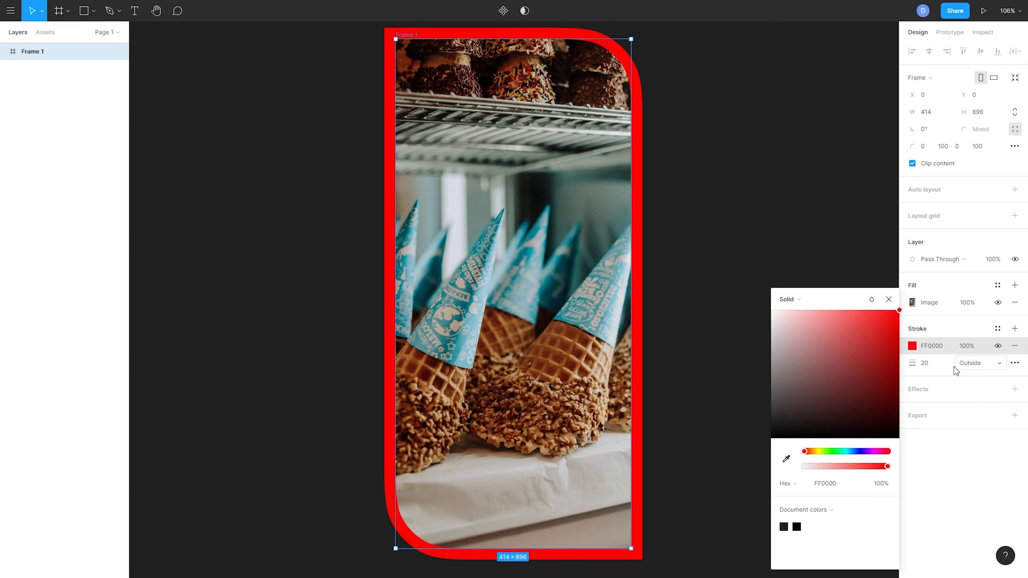
Change the frame's stroke alignment to Inside and inspect how it sits along the frame's right edge.
{"action": "scroll", "coordinate": [650, 338], "scroll_direction": "up", "scroll_amount": 5}
{"action": "scroll", "coordinate": [615, 338], "scroll_direction": "up", "scroll_amount": 2}
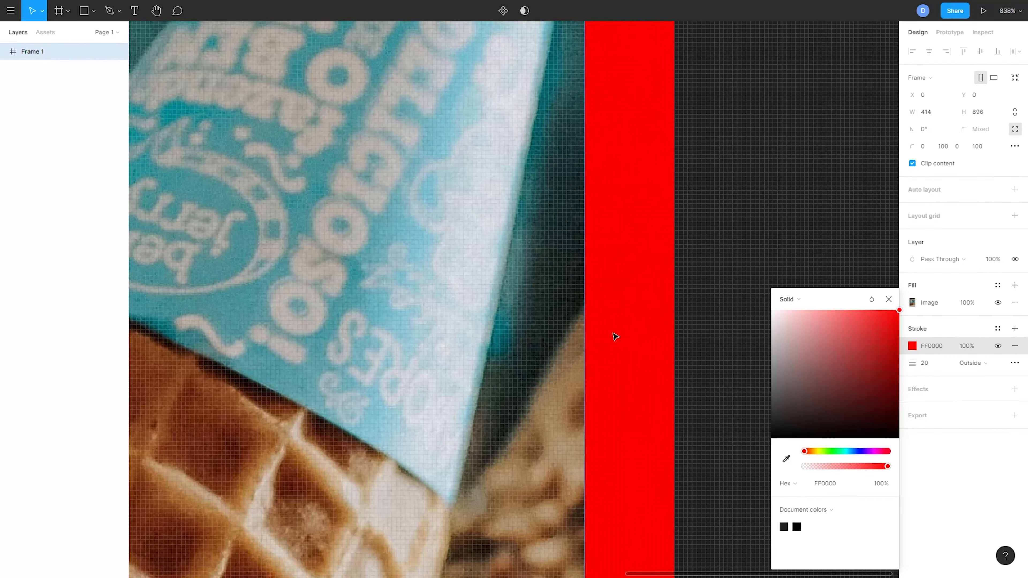
{"action": "scroll", "coordinate": [616, 337], "scroll_direction": "up", "scroll_amount": 4}
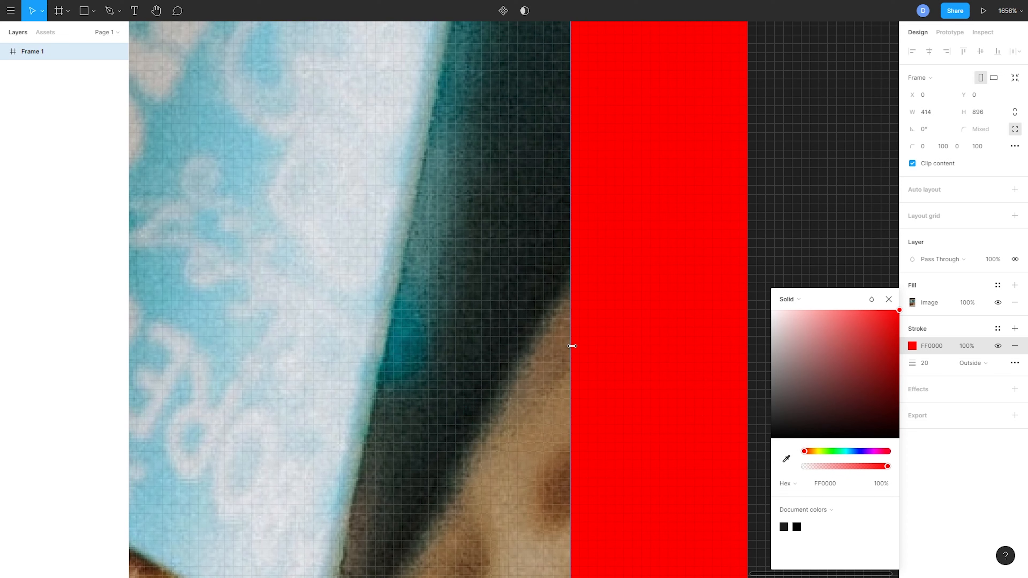
{"action": "left_click", "coordinate": [978, 365]}
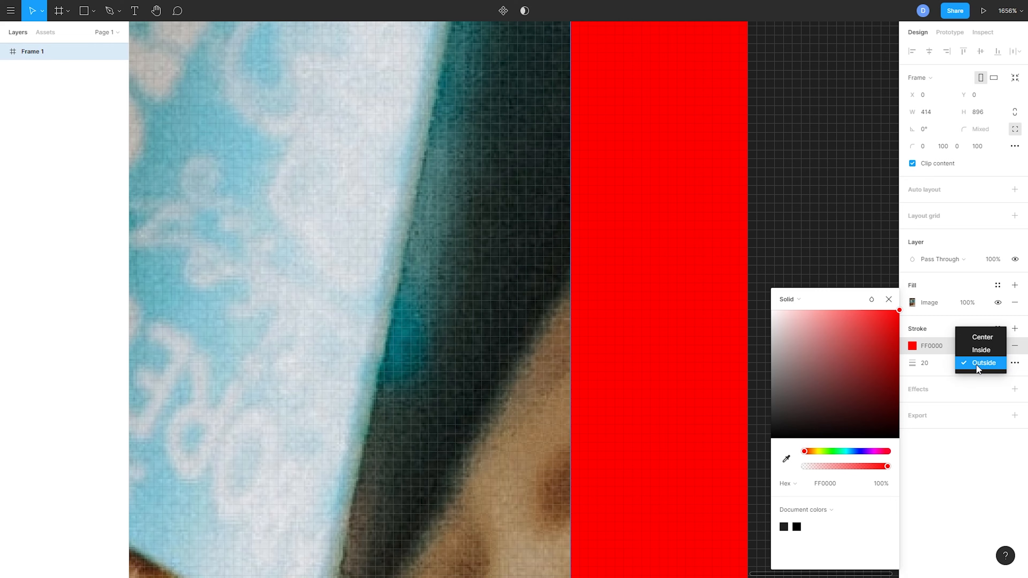
{"action": "left_click", "coordinate": [982, 351]}
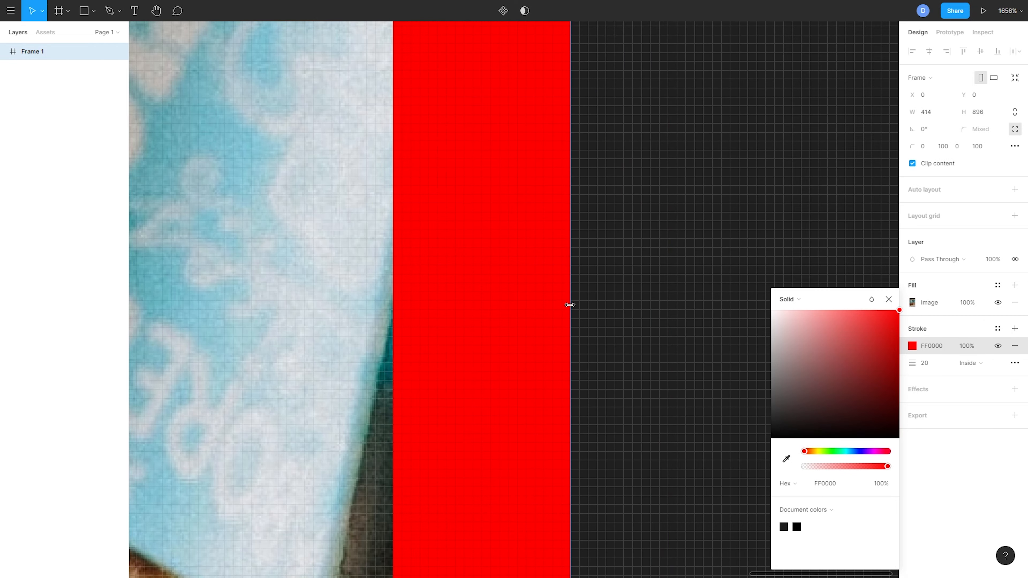
{"action": "scroll", "coordinate": [570, 304], "scroll_direction": "up", "scroll_amount": 3}
{"action": "scroll", "coordinate": [569, 299], "scroll_direction": "down", "scroll_amount": 5}
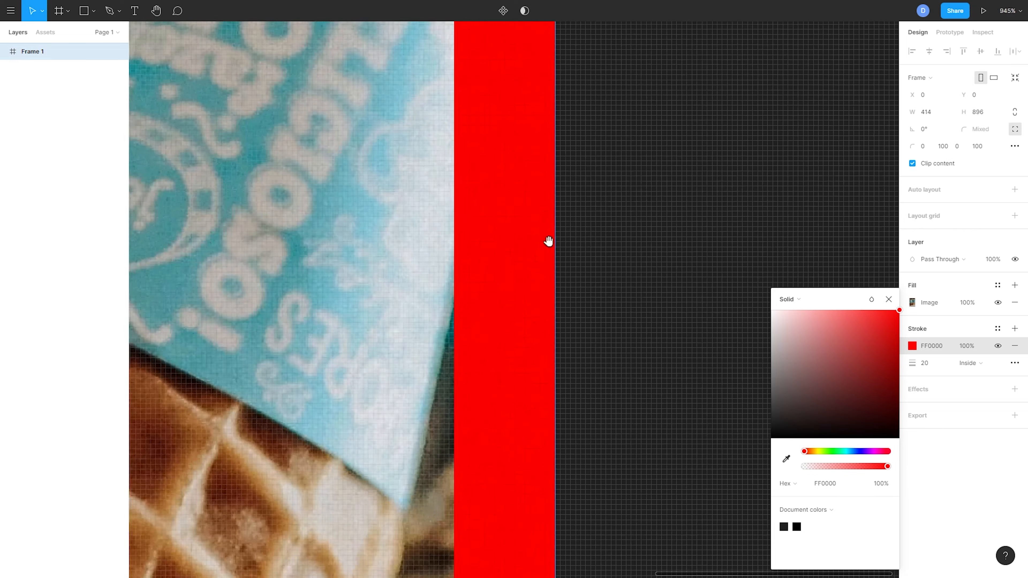
{"action": "scroll", "coordinate": [548, 241], "scroll_direction": "down", "scroll_amount": 10}
Change the frame's stroke alignment to Center and inspect it along the frame's edge.
{"action": "left_click", "coordinate": [980, 363]}
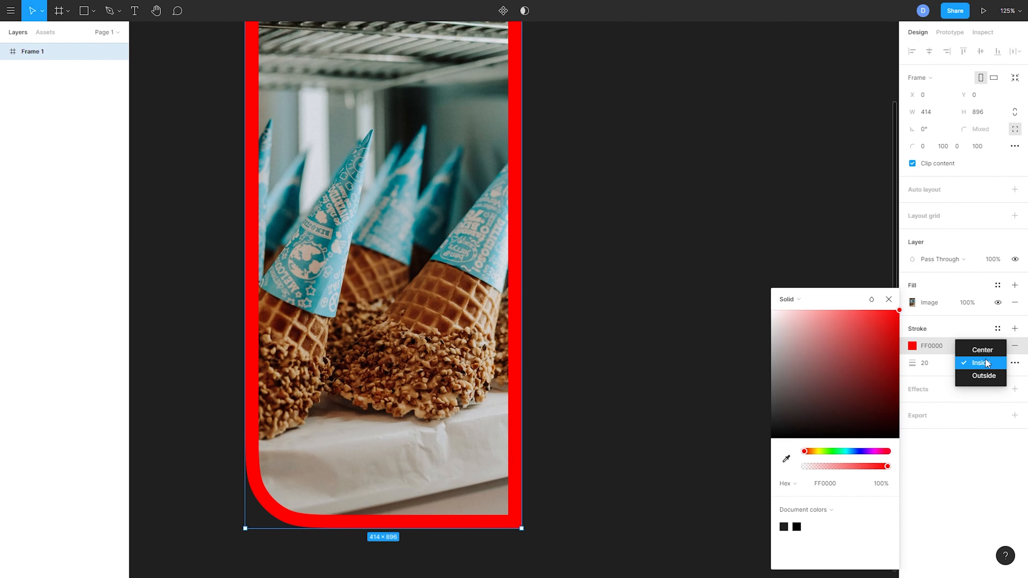
{"action": "left_click", "coordinate": [983, 350]}
{"action": "scroll", "coordinate": [517, 280], "scroll_direction": "up", "scroll_amount": 10}
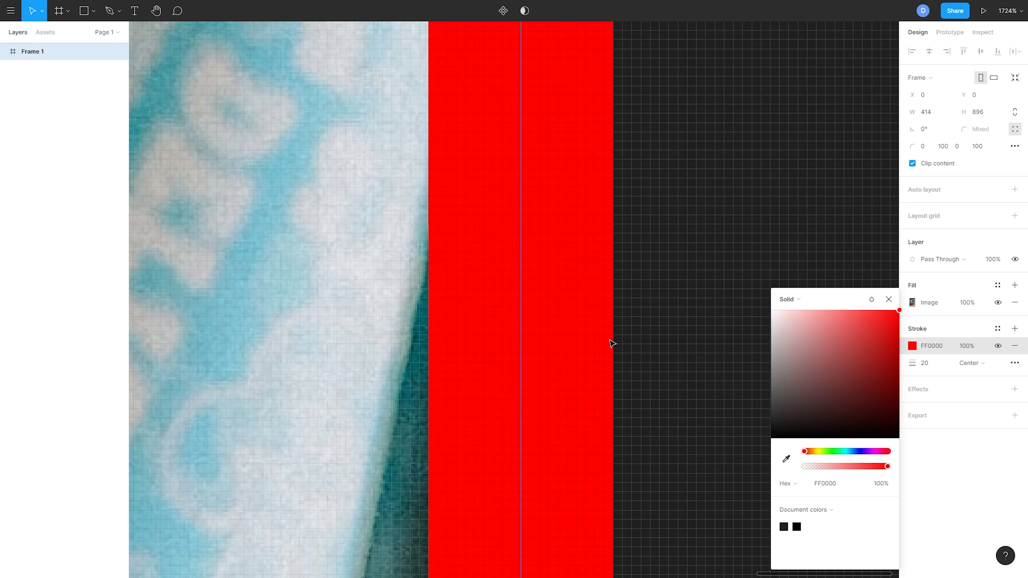
{"action": "key", "text": "shift+1"}
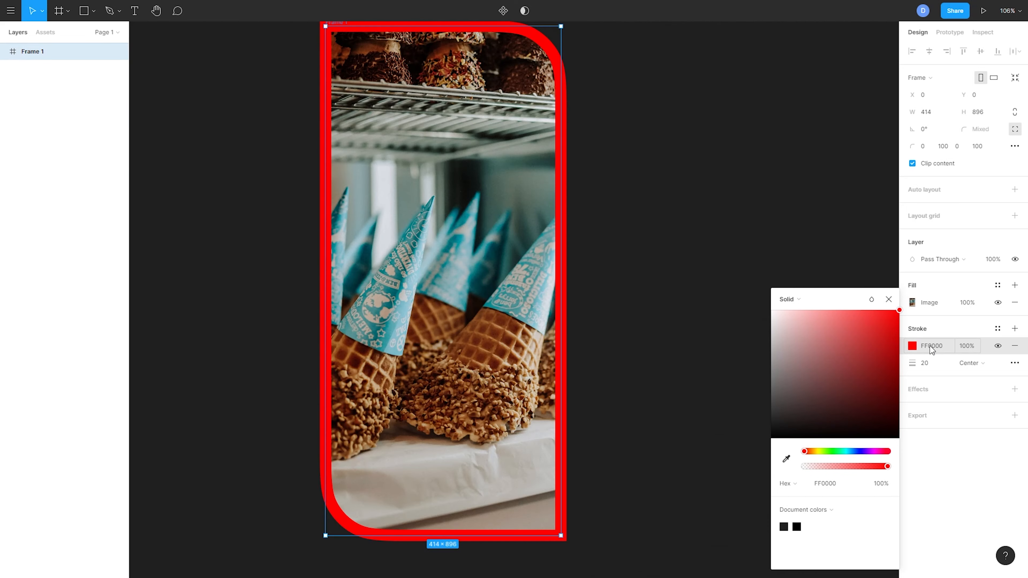
Set the frame's stroke alignment back to Outside and inspect the stroke at the frame's right edge.
{"action": "left_click", "coordinate": [990, 362]}
{"action": "left_click", "coordinate": [985, 390]}
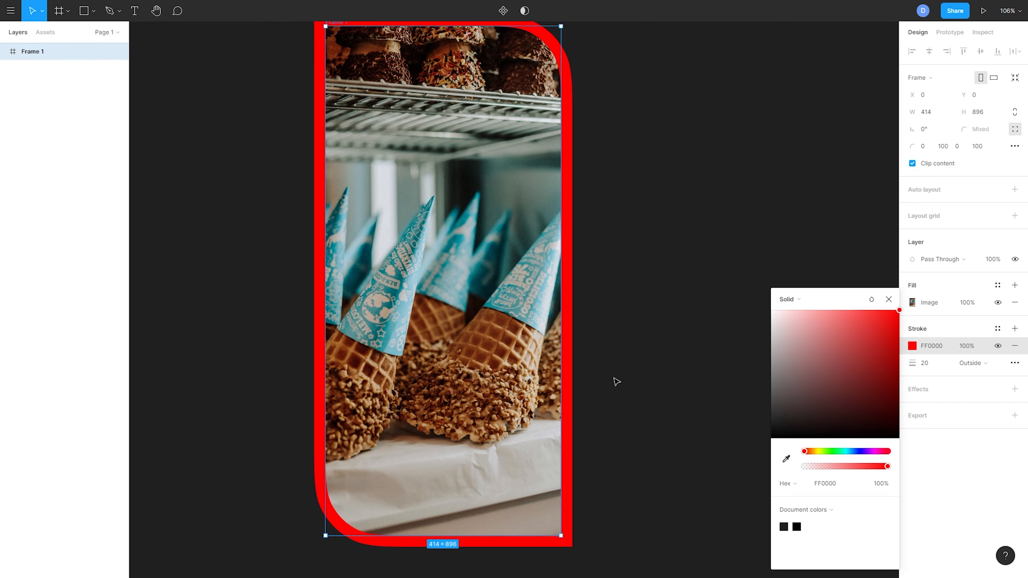
{"action": "scroll", "coordinate": [567, 363], "scroll_direction": "up", "scroll_amount": 10}
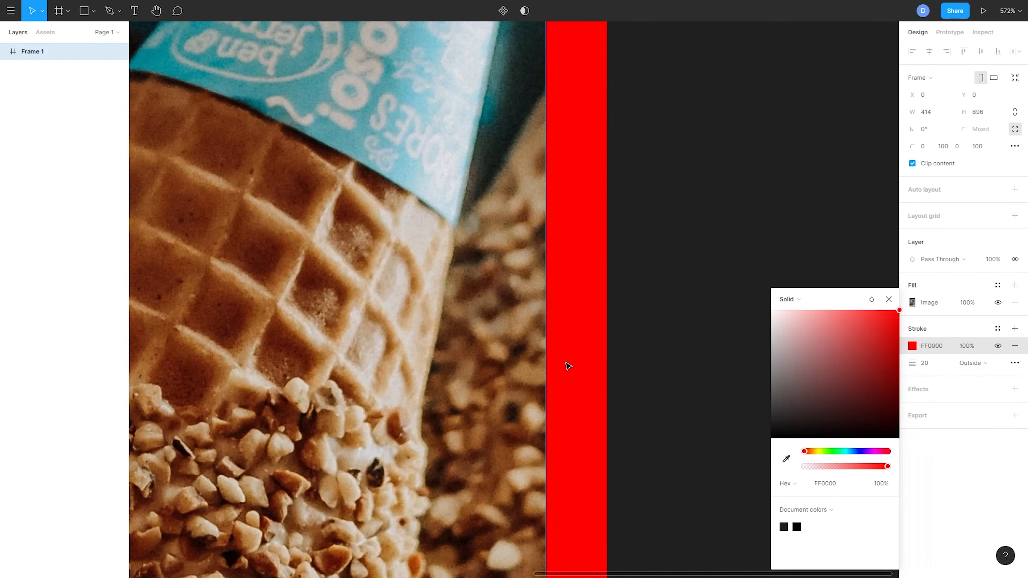
{"action": "scroll", "coordinate": [557, 302], "scroll_direction": "up", "scroll_amount": 2}
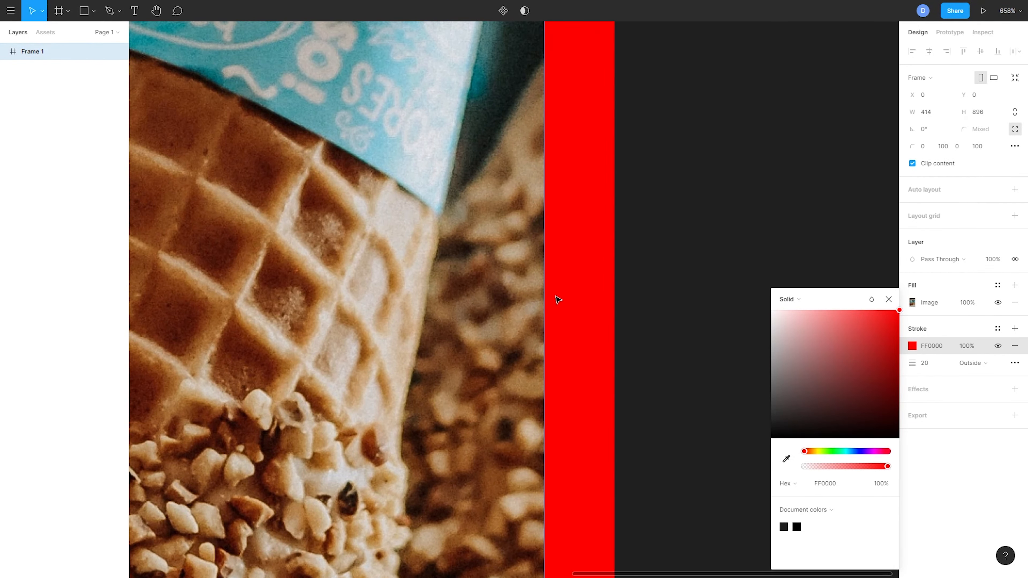
{"action": "scroll", "coordinate": [559, 299], "scroll_direction": "down", "scroll_amount": 10}
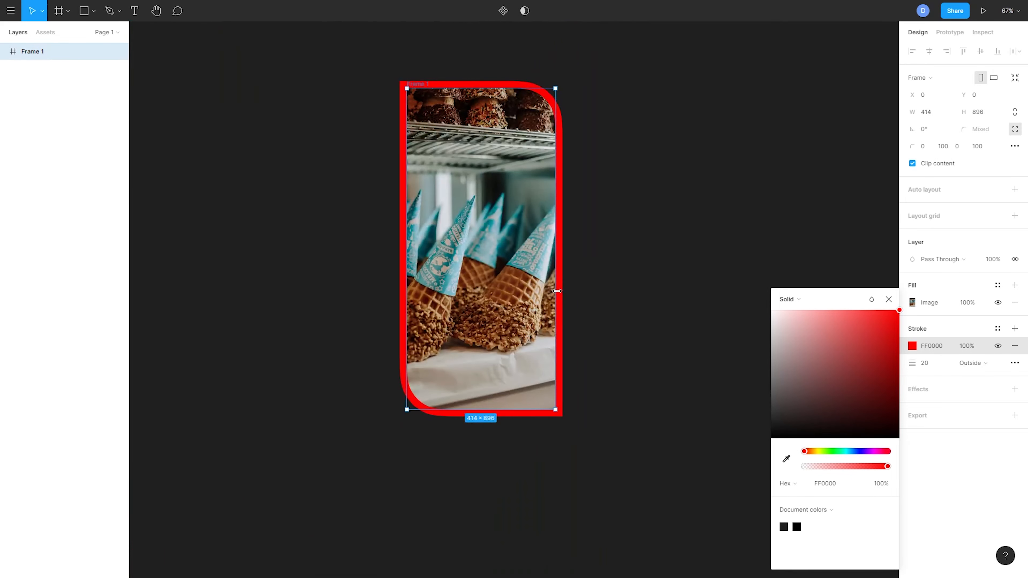
Draw a rectangle about 535 × 153 inside the frame, extending well past its right edge.
{"action": "key", "text": "r"}
{"action": "left_click_drag", "start_coordinate": [448, 244], "coordinate": [718, 321]}
{"action": "scroll", "coordinate": [627, 302], "scroll_direction": "up", "scroll_amount": 1}
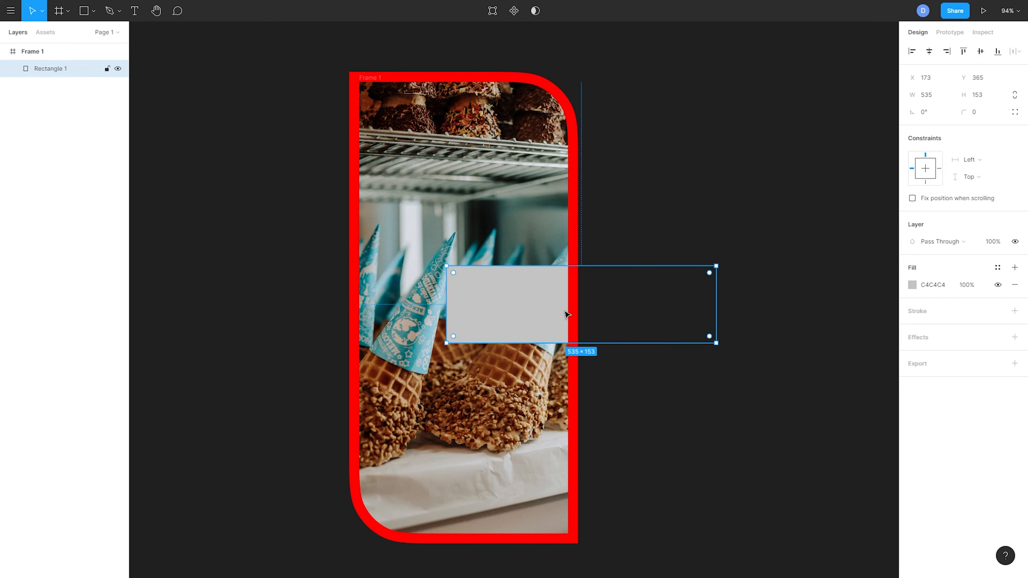
Delete the overflowing grey rectangle from the frame.
{"action": "left_click", "coordinate": [647, 420]}
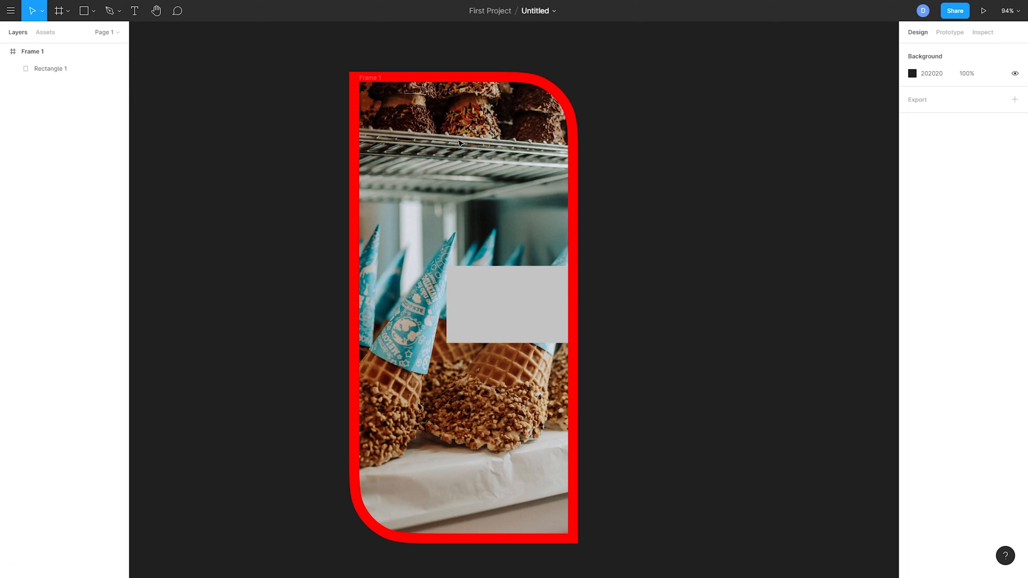
{"action": "left_click", "coordinate": [370, 80]}
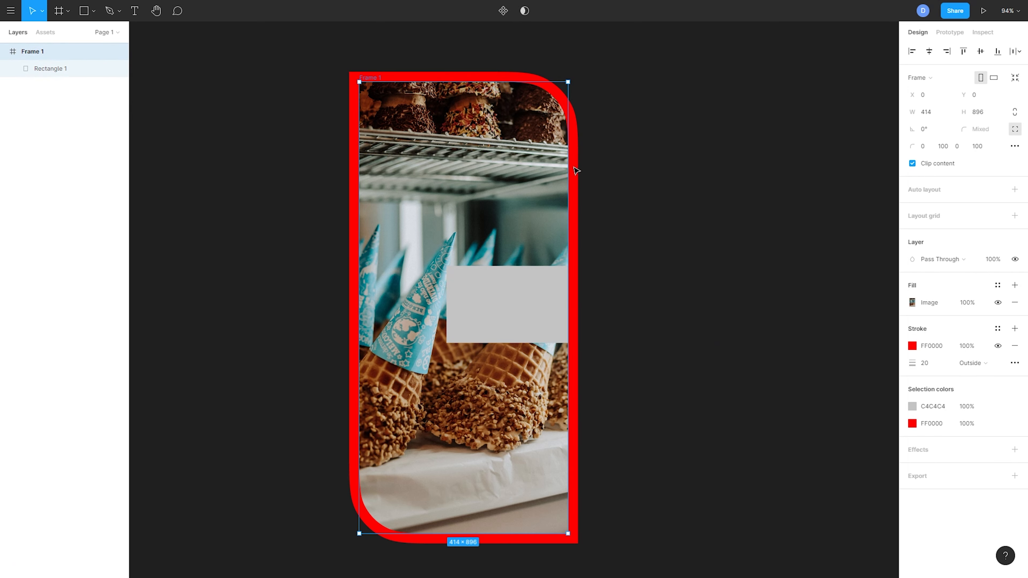
{"action": "scroll", "coordinate": [578, 162], "scroll_direction": "up", "scroll_amount": 5}
{"action": "scroll", "coordinate": [549, 184], "scroll_direction": "down", "scroll_amount": 5}
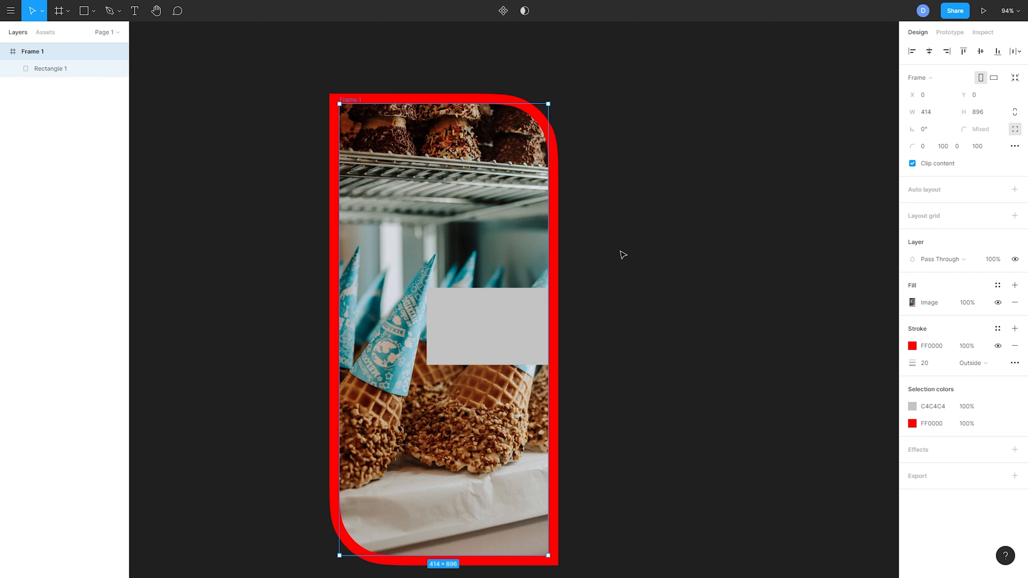
{"action": "left_click", "coordinate": [522, 320]}
{"action": "key", "text": "Delete"}
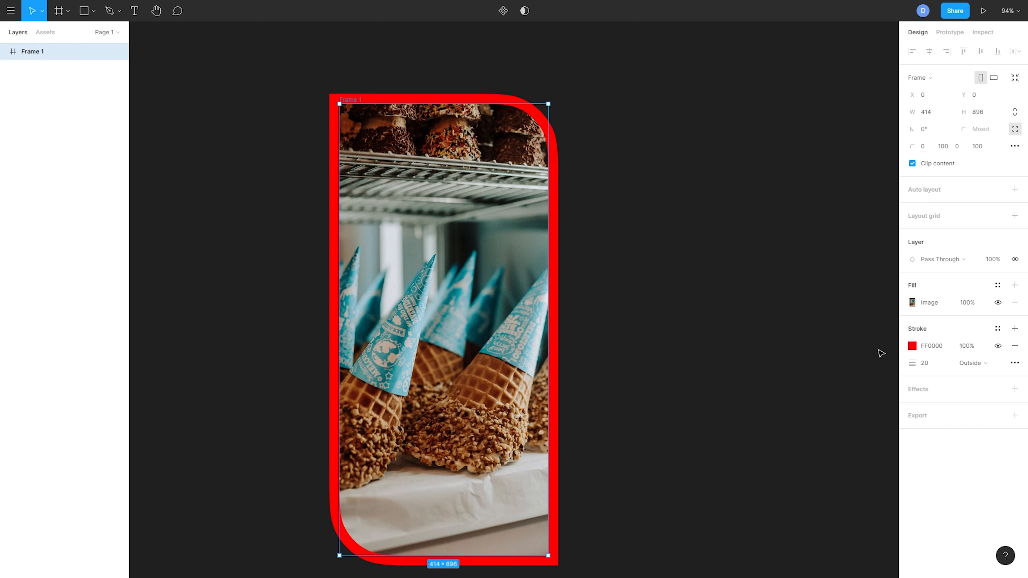
Try the Bevel and Round joins in the frame's advanced stroke settings, inspecting the square bottom corner, and restore the Miter join.
{"action": "left_click", "coordinate": [1014, 363]}
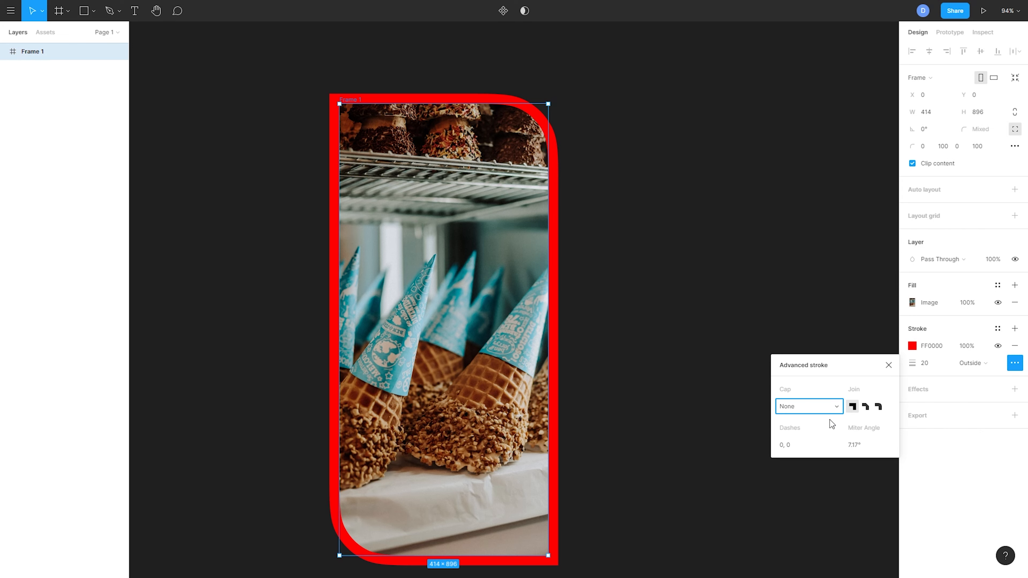
{"action": "scroll", "coordinate": [579, 452], "scroll_direction": "up", "scroll_amount": 5}
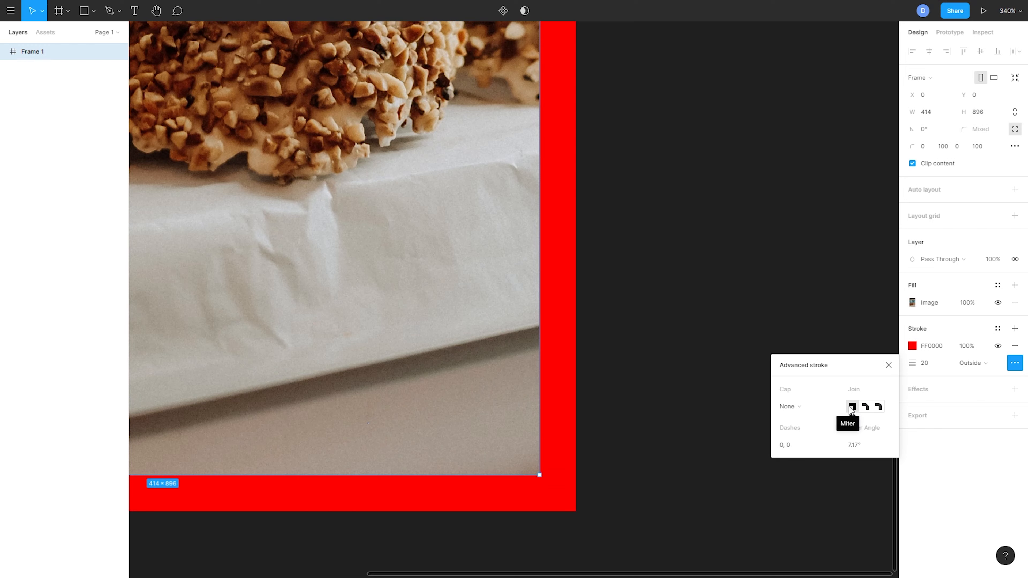
{"action": "left_click", "coordinate": [865, 406]}
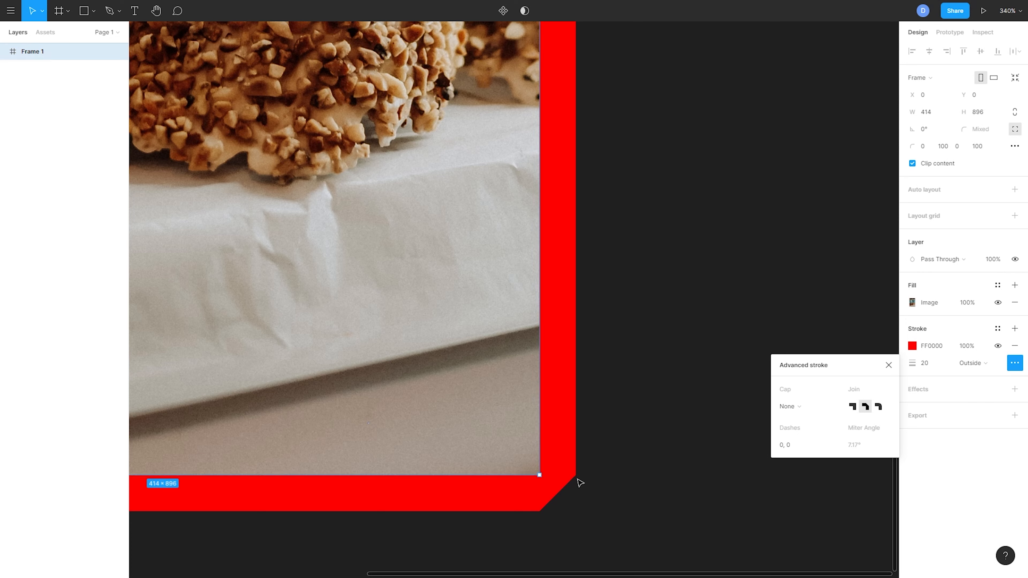
{"action": "left_click", "coordinate": [880, 408]}
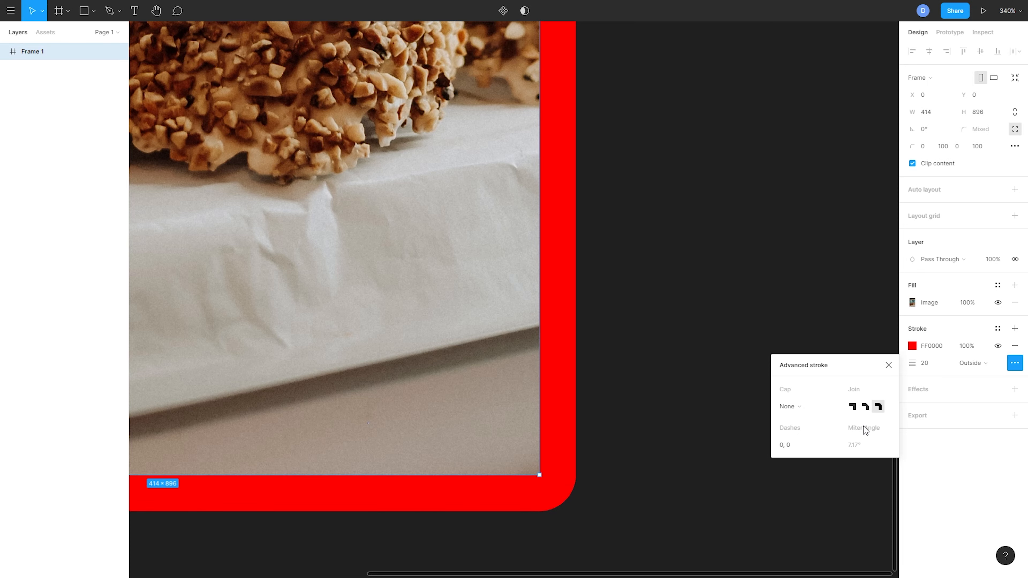
{"action": "left_click", "coordinate": [853, 407]}
Try a stroke miter angle of 90° on the frame and reset it to 7.17°.
{"action": "left_click", "coordinate": [869, 443]}
{"action": "key", "text": "Return"}
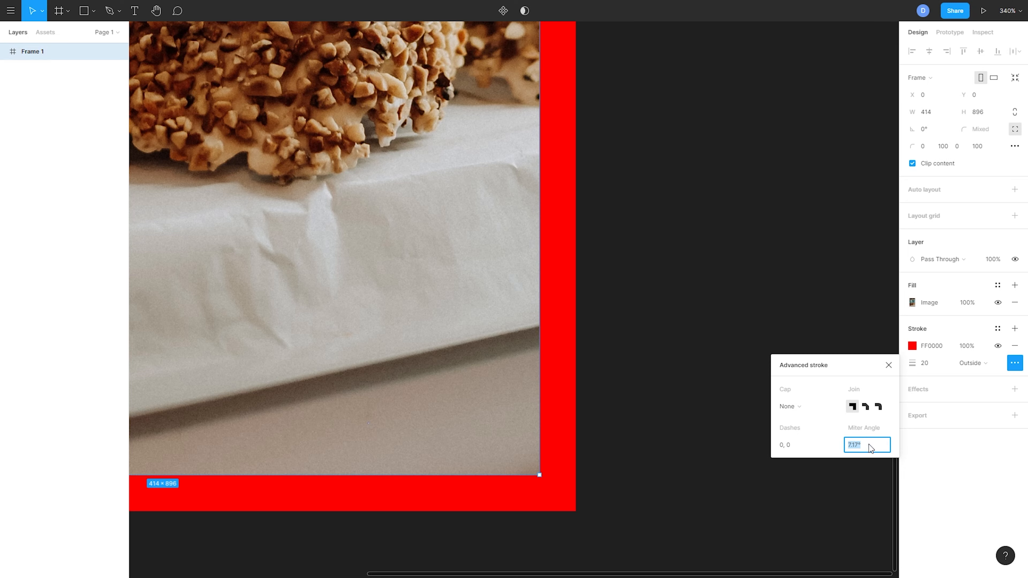
{"action": "type", "text": "90"}
{"action": "key", "text": "Return"}
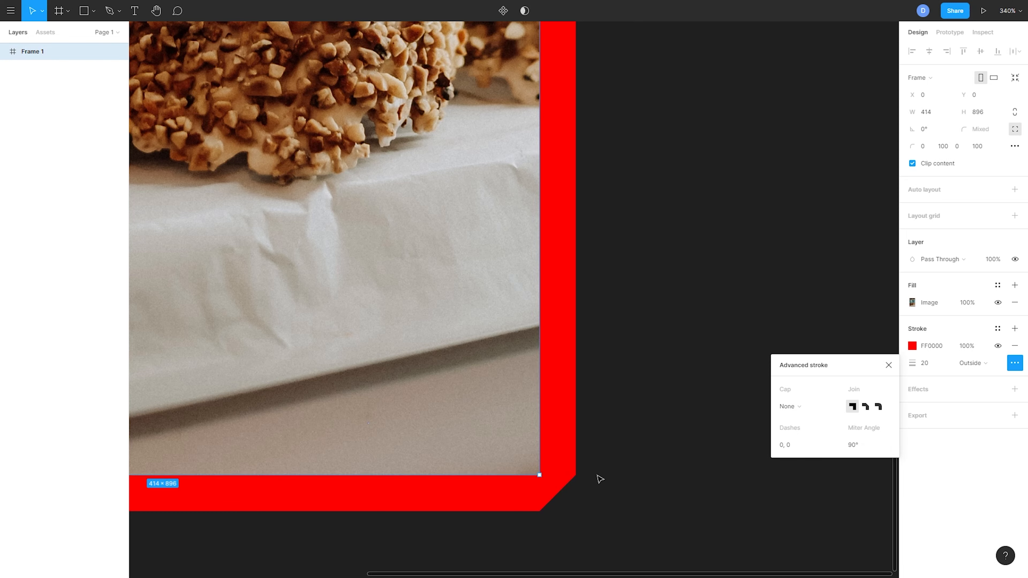
{"action": "type", "text": "0"}
{"action": "key", "text": "Return"}
Set the frame's stroke dashes to 2, 5 and inspect the dash pattern around the bottom-right corner.
{"action": "left_click", "coordinate": [812, 450]}
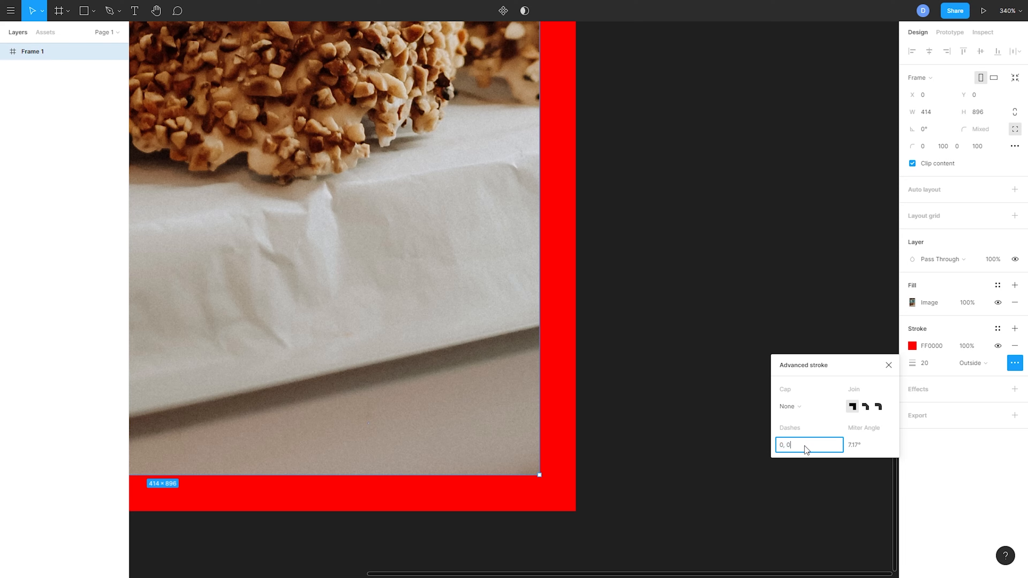
{"action": "key", "text": "BackSpace"}
{"action": "type", "text": "2, 5"}
{"action": "key", "text": "Return"}
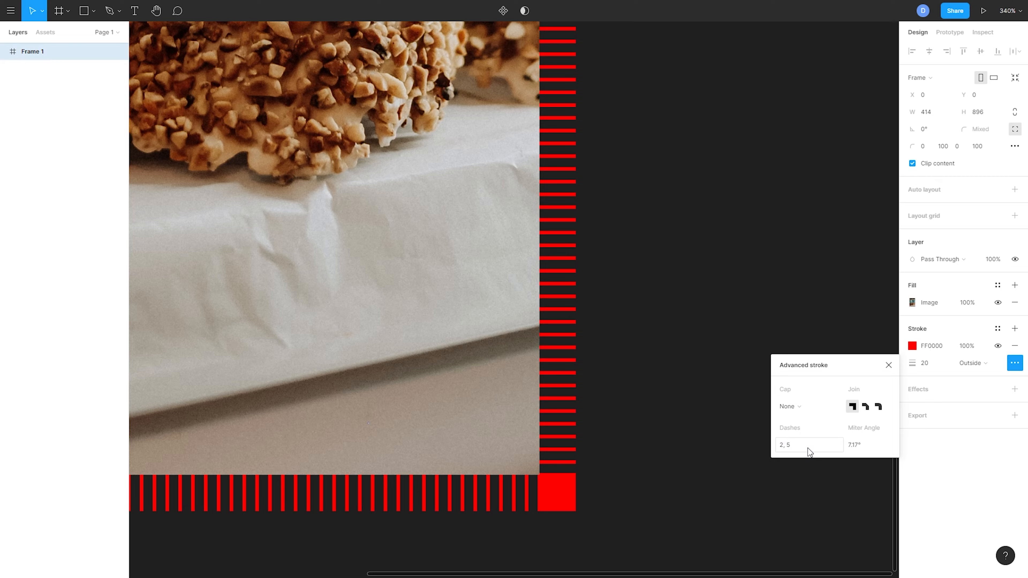
{"action": "scroll", "coordinate": [613, 480], "scroll_direction": "left", "scroll_amount": 3}
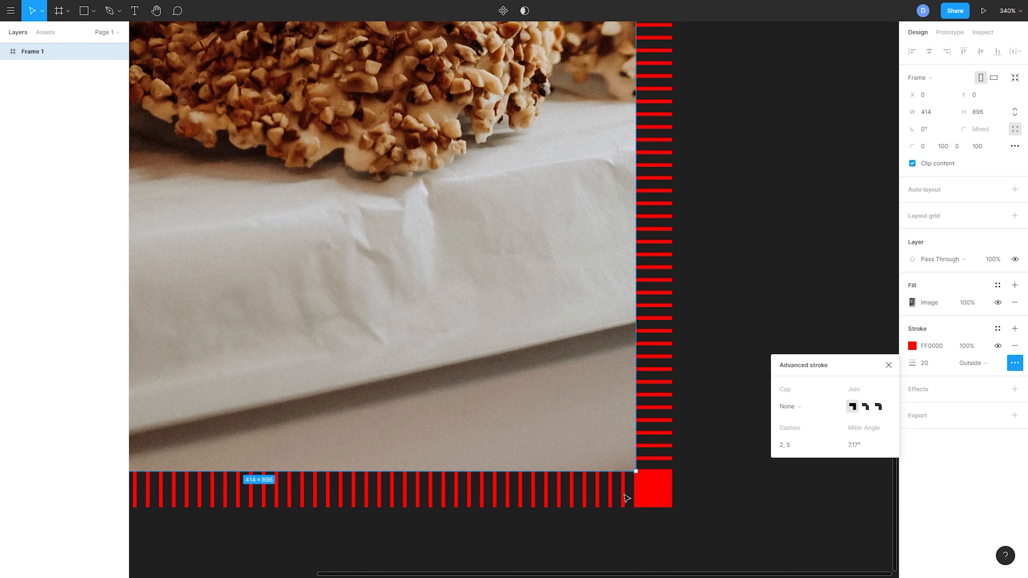
{"action": "scroll", "coordinate": [612, 496], "scroll_direction": "up", "scroll_amount": 5}
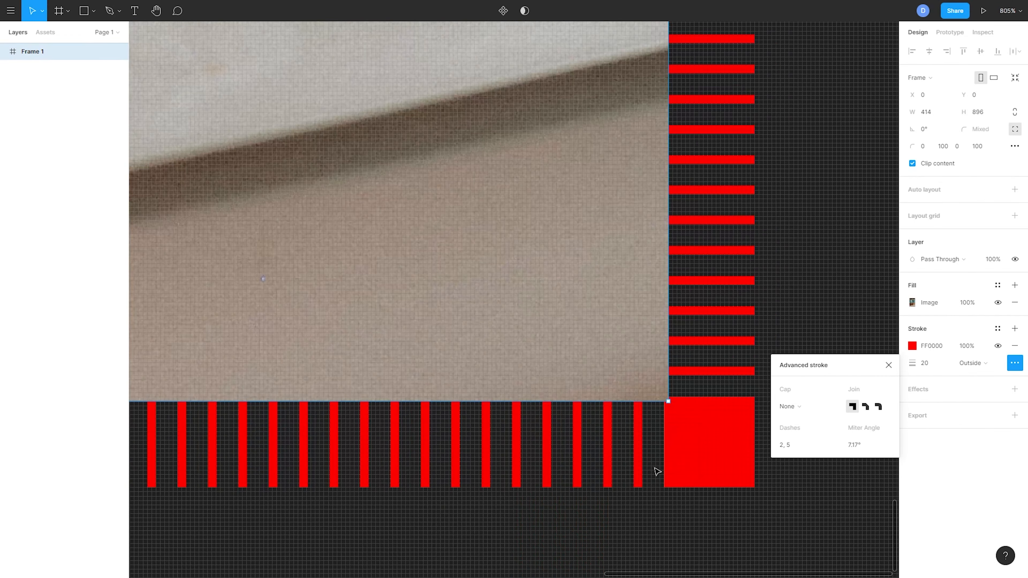
{"action": "scroll", "coordinate": [649, 470], "scroll_direction": "up", "scroll_amount": 2}
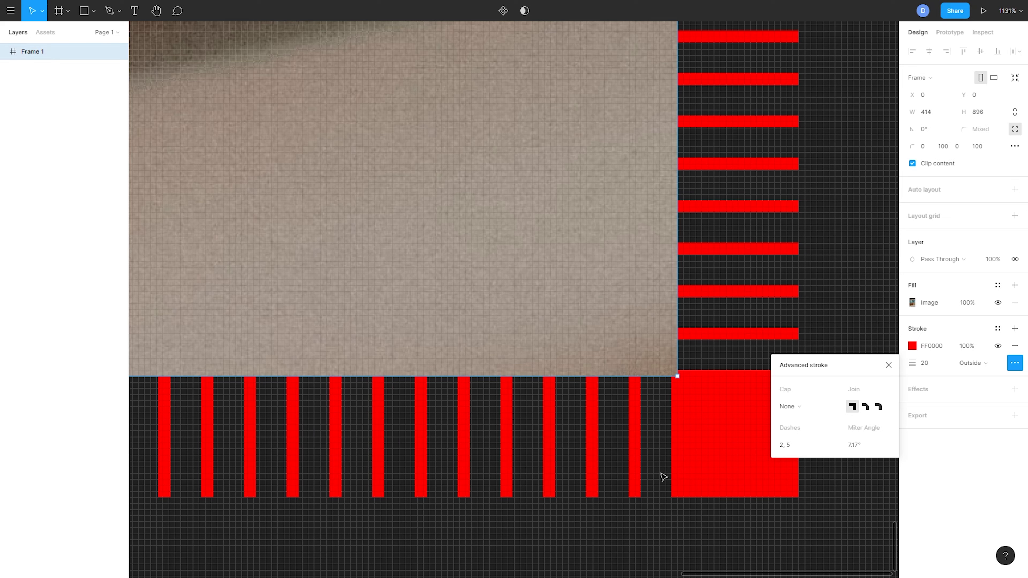
Set the frame's stroke dashes to 20, 10 and inspect the pattern around the whole lower part of the frame.
{"action": "left_click", "coordinate": [812, 446]}
{"action": "type", "text": "20, 10"}
{"action": "key", "text": "Return"}
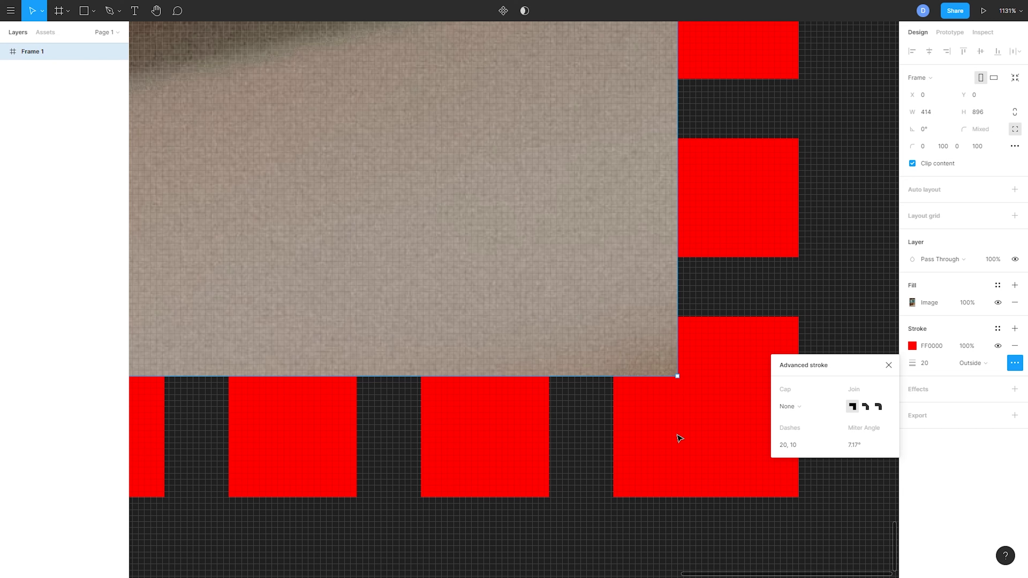
{"action": "scroll", "coordinate": [672, 376], "scroll_direction": "down", "scroll_amount": 10}
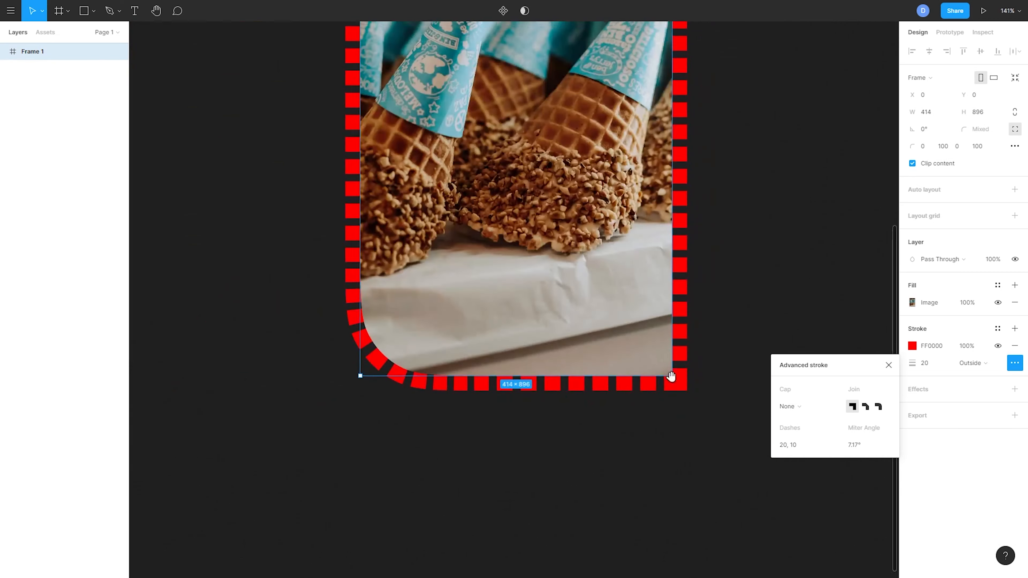
{"action": "scroll", "coordinate": [672, 376], "scroll_direction": "up", "scroll_amount": 5}
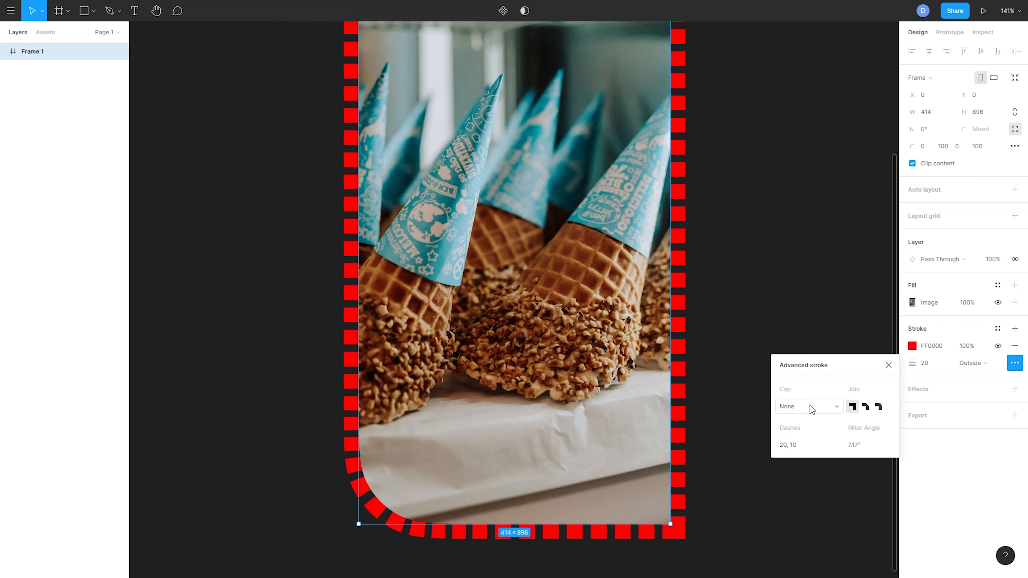
Set the stroke cap to Round and the dashes to 20, 100, and inspect the dash ends along the frame's right edge.
{"action": "left_click", "coordinate": [810, 406]}
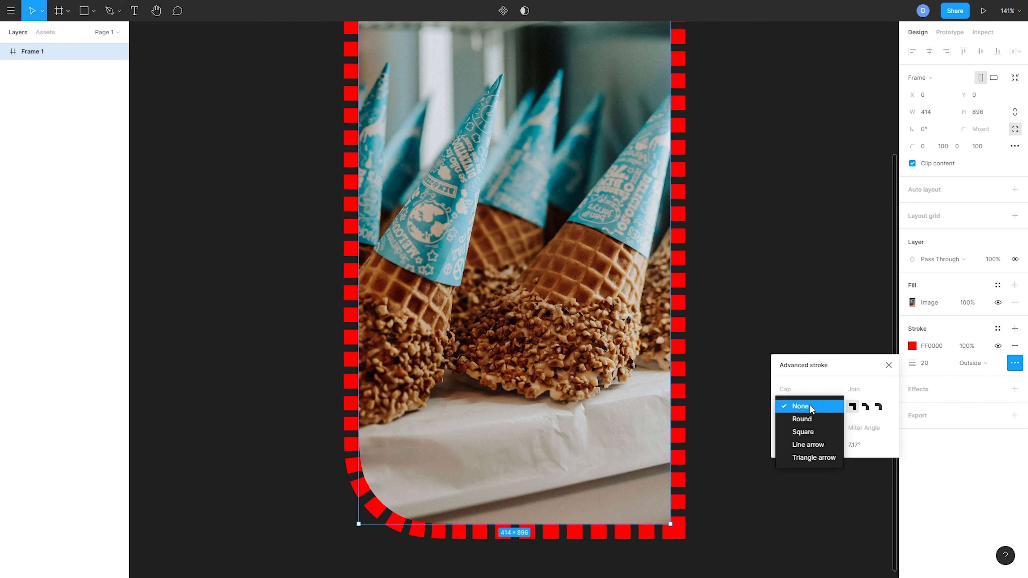
{"action": "left_click", "coordinate": [804, 418]}
{"action": "left_click", "coordinate": [807, 446]}
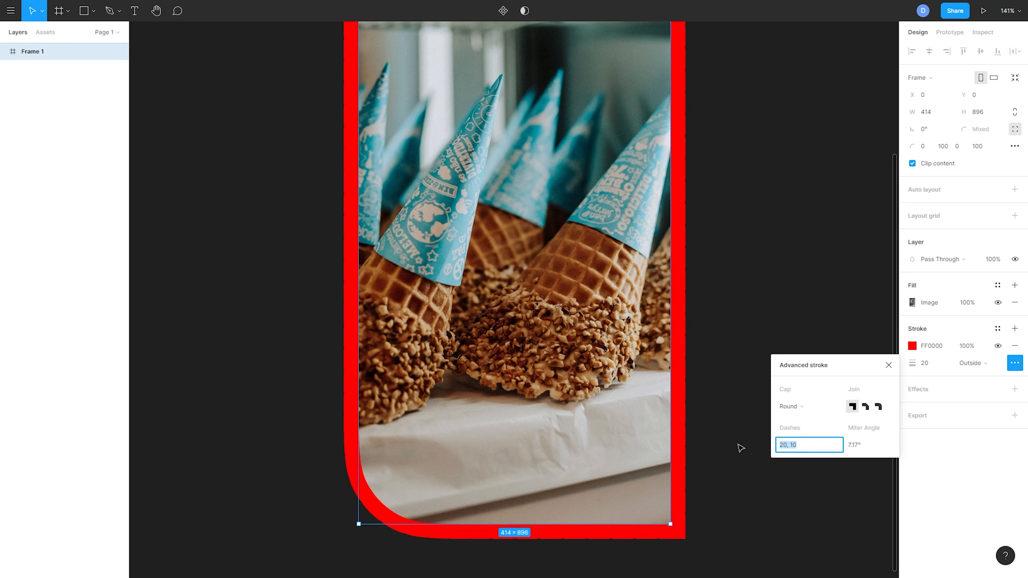
{"action": "key", "text": "Right"}
{"action": "key", "text": "ctrl+shift+Left"}
{"action": "type", "text": "100"}
{"action": "key", "text": "Return"}
{"action": "scroll", "coordinate": [697, 417], "scroll_direction": "up", "scroll_amount": 5}
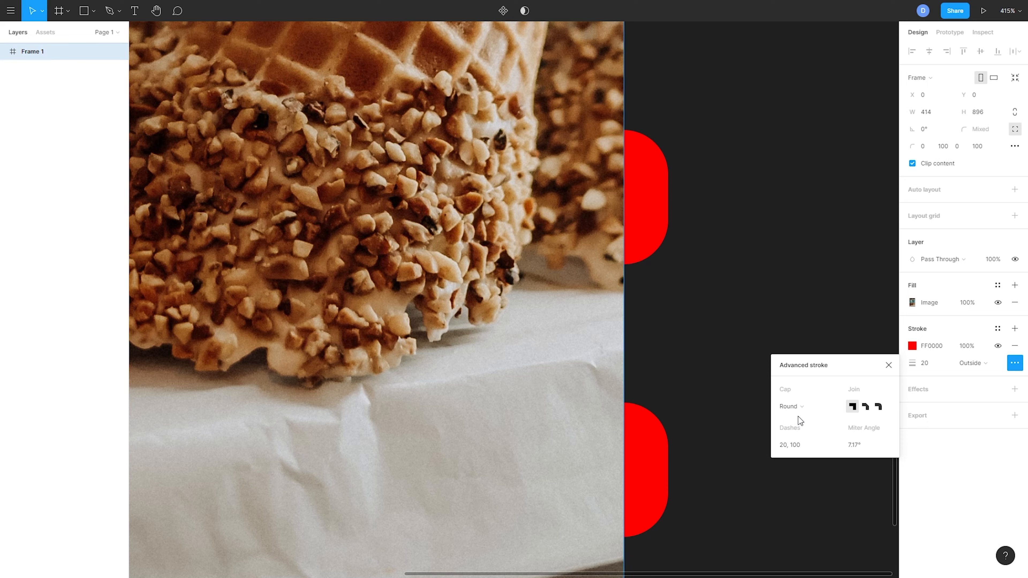
Change the frame's stroke cap to Square and look over the remaining cap options.
{"action": "left_click", "coordinate": [797, 407]}
{"action": "left_click", "coordinate": [808, 419]}
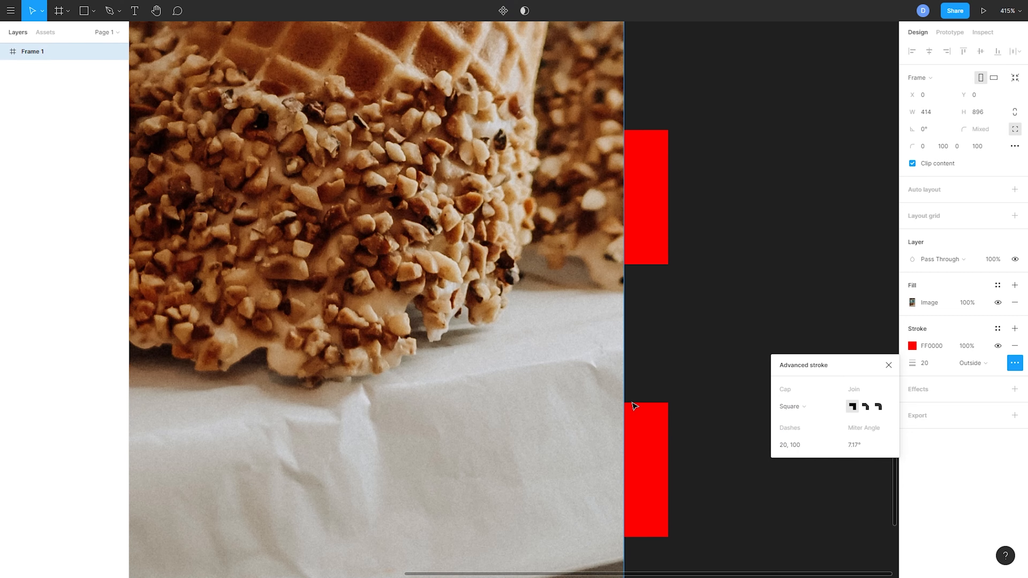
{"action": "left_click", "coordinate": [797, 406]}
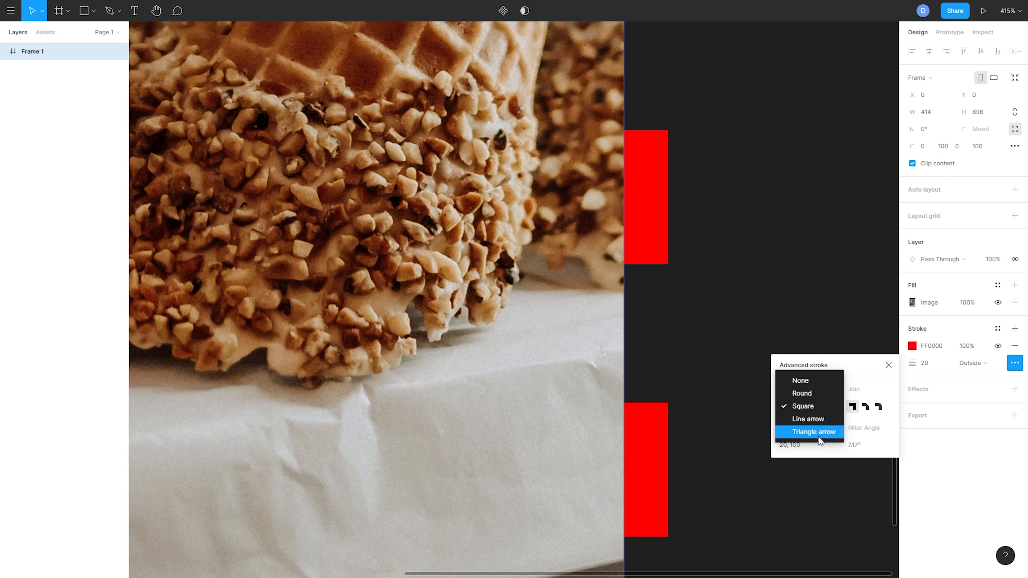
{"action": "left_click", "coordinate": [889, 366]}
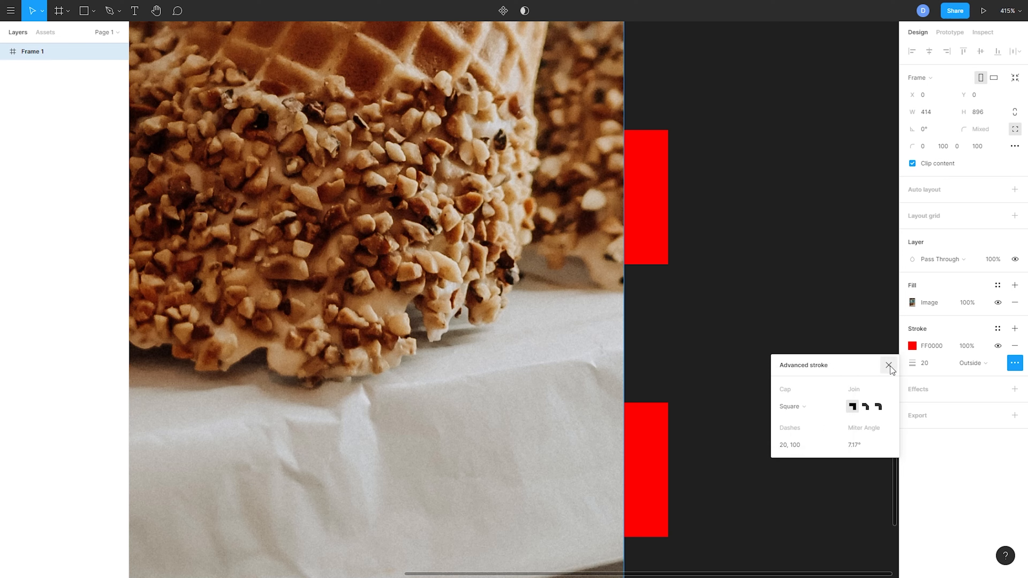
Close the advanced stroke settings and remove the red stroke from the frame.
{"action": "left_click", "coordinate": [889, 366]}
{"action": "left_click", "coordinate": [1014, 345]}
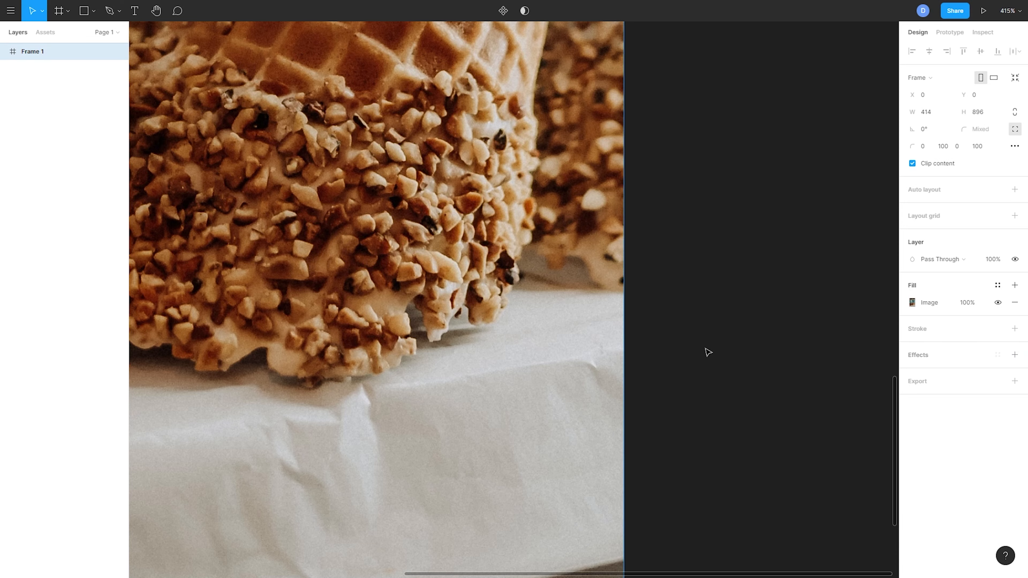
{"action": "key", "text": "shift+1"}
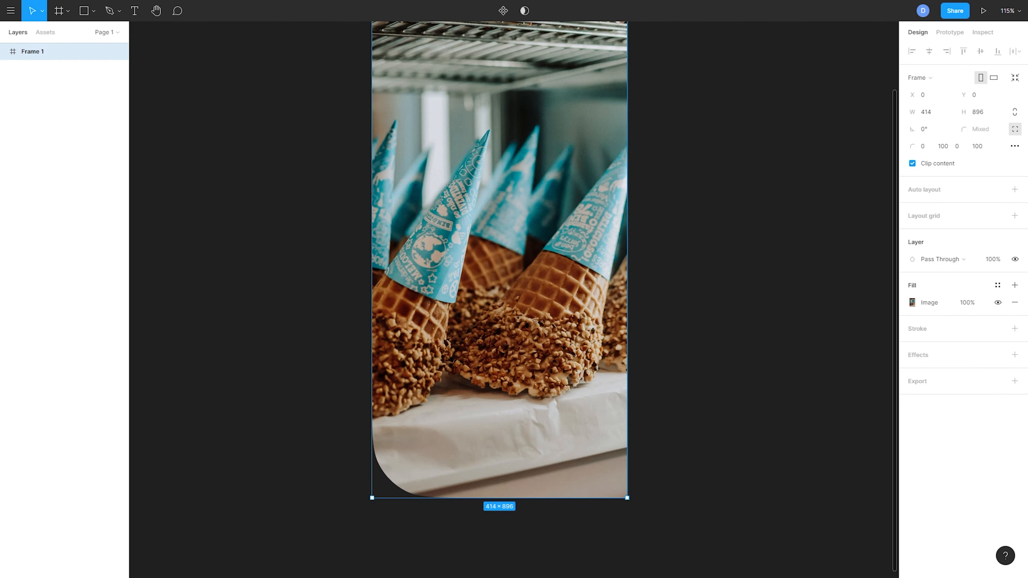
{"action": "left_click_drag", "start_coordinate": [620, 376], "coordinate": [573, 433]}
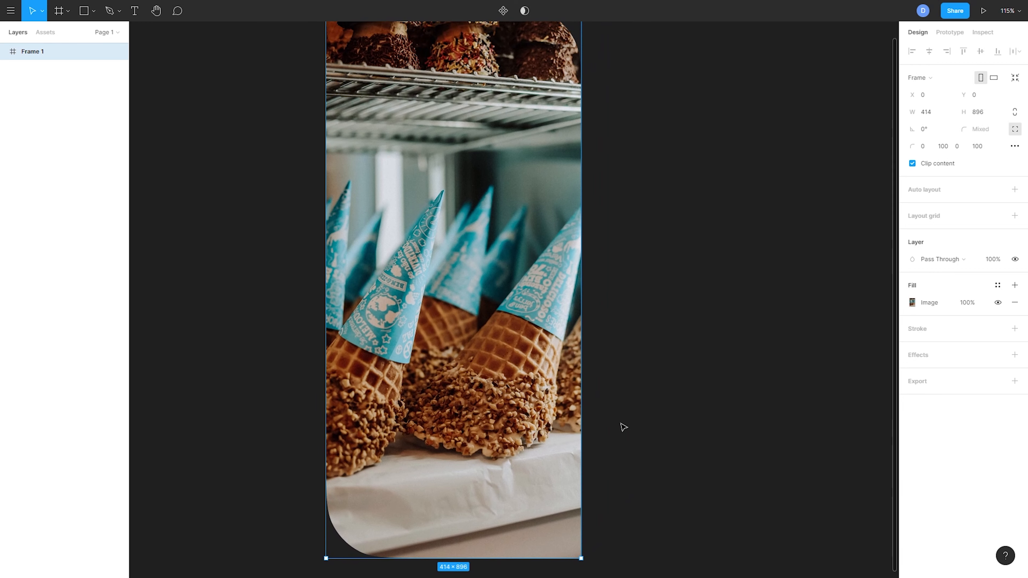
{"action": "scroll", "coordinate": [648, 409], "scroll_direction": "down", "scroll_amount": 1}
{"action": "scroll", "coordinate": [646, 406], "scroll_direction": "down", "scroll_amount": 1}
{"action": "left_click_drag", "start_coordinate": [646, 405], "coordinate": [582, 407]}
Set the page's canvas background colour to E5E5E5.
{"action": "left_click", "coordinate": [592, 404]}
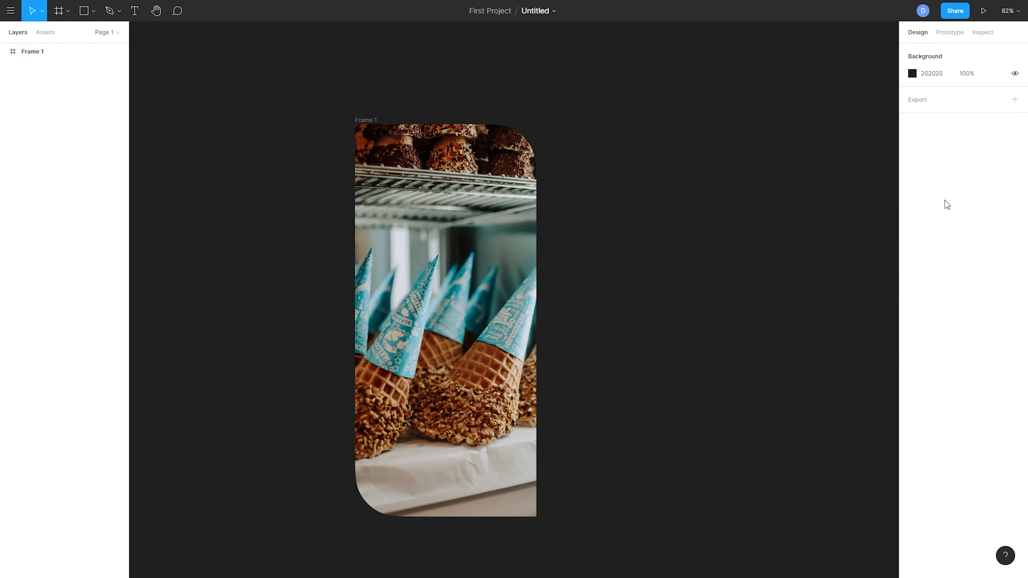
{"action": "left_click", "coordinate": [939, 78]}
{"action": "type", "text": "E5E5E5"}
{"action": "key", "text": "Return"}
{"action": "left_click_drag", "start_coordinate": [725, 186], "coordinate": [572, 158]}
Add a drop shadow effect to the frame and inspect it at the frame's bottom-right corner.
{"action": "left_click", "coordinate": [219, 93]}
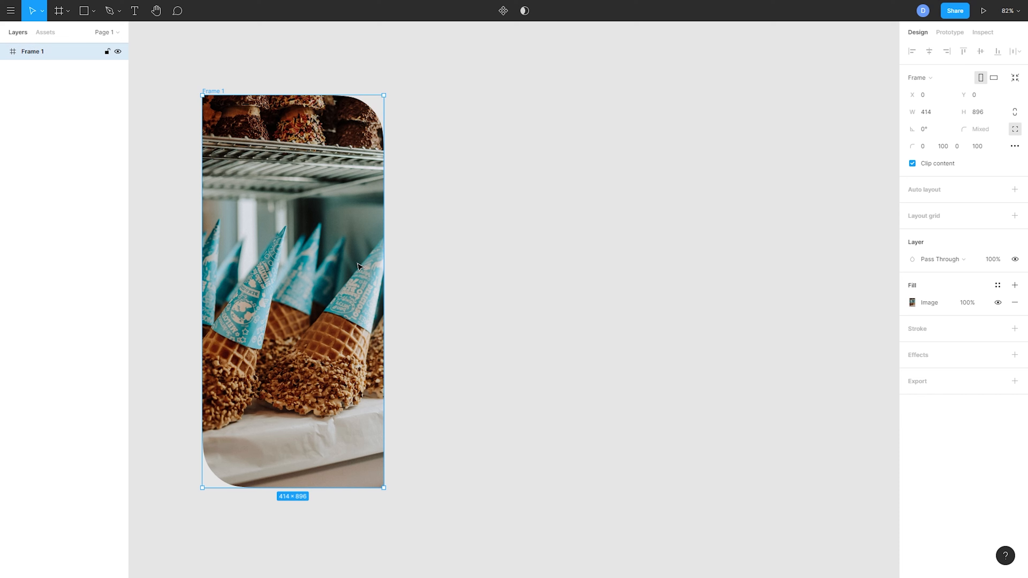
{"action": "left_click", "coordinate": [1015, 355]}
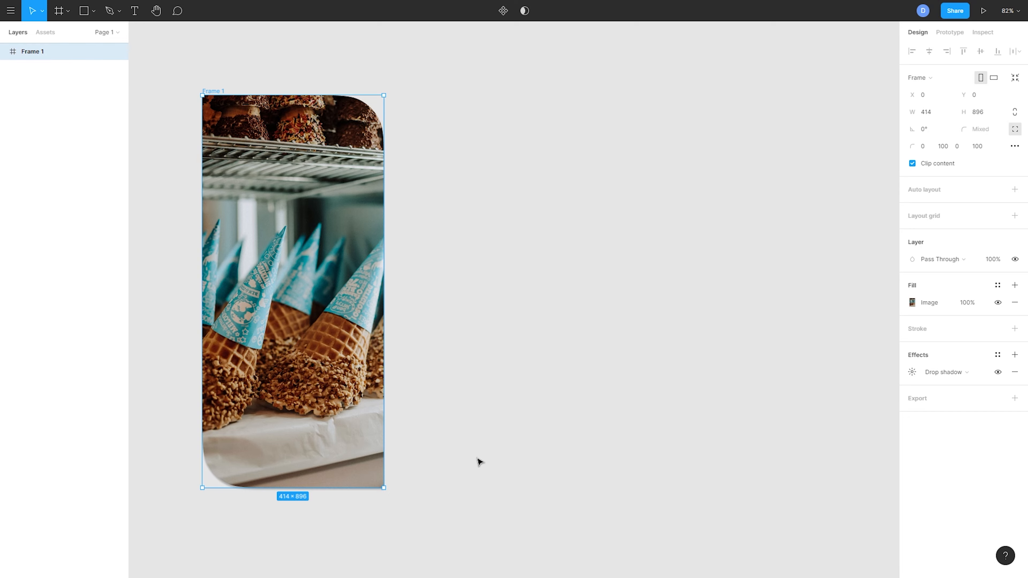
{"action": "scroll", "coordinate": [514, 467], "scroll_direction": "left", "scroll_amount": 5}
{"action": "scroll", "coordinate": [636, 466], "scroll_direction": "up", "scroll_amount": 10}
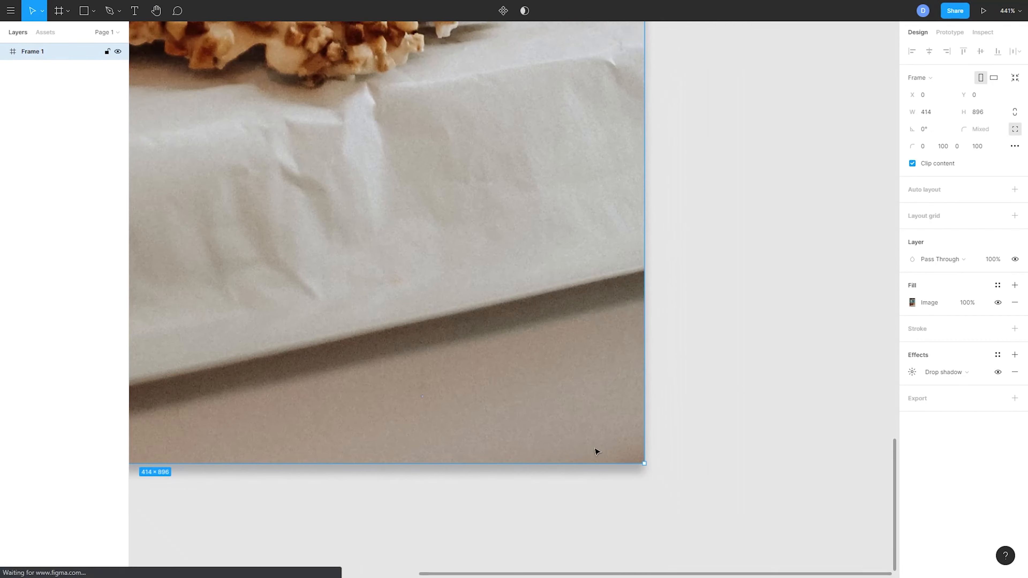
{"action": "left_click", "coordinate": [703, 454]}
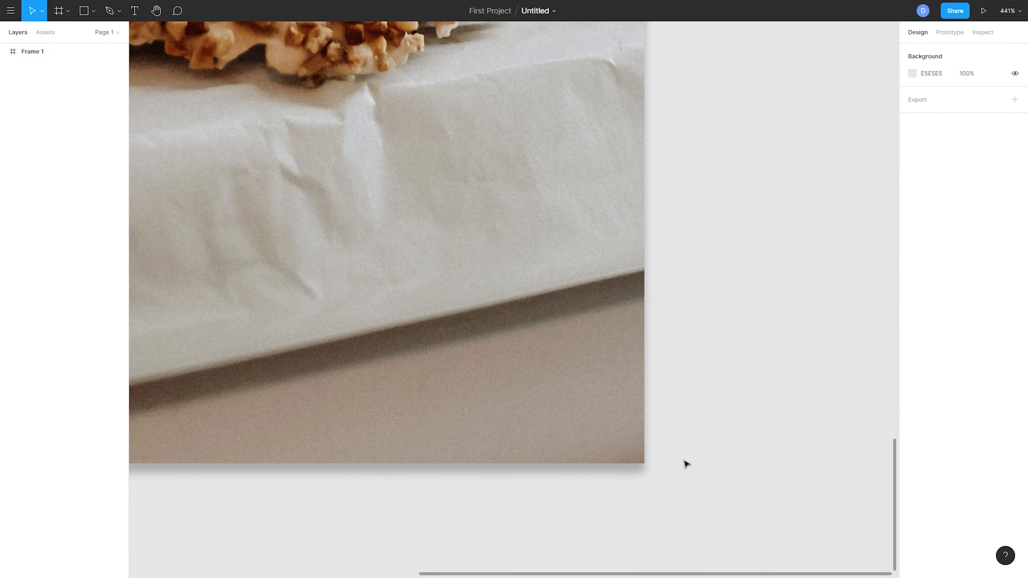
{"action": "scroll", "coordinate": [672, 454], "scroll_direction": "down", "scroll_amount": 10}
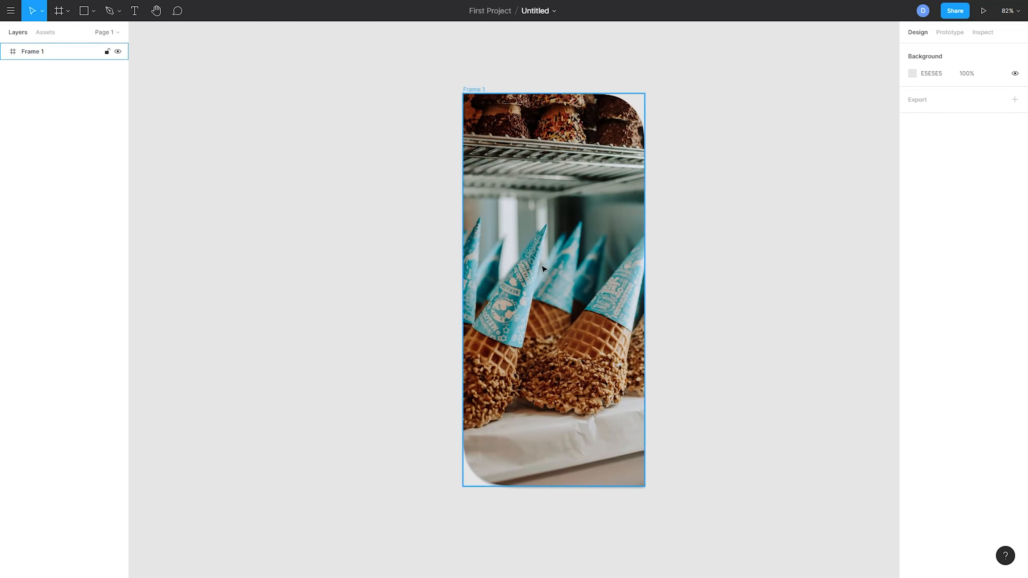
Select the frame and set its drop shadow's X offset to 100, replacing that with -100 to cast the shadow the opposite way.
{"action": "left_click", "coordinate": [476, 89]}
{"action": "scroll", "coordinate": [728, 422], "scroll_direction": "right", "scroll_amount": 3}
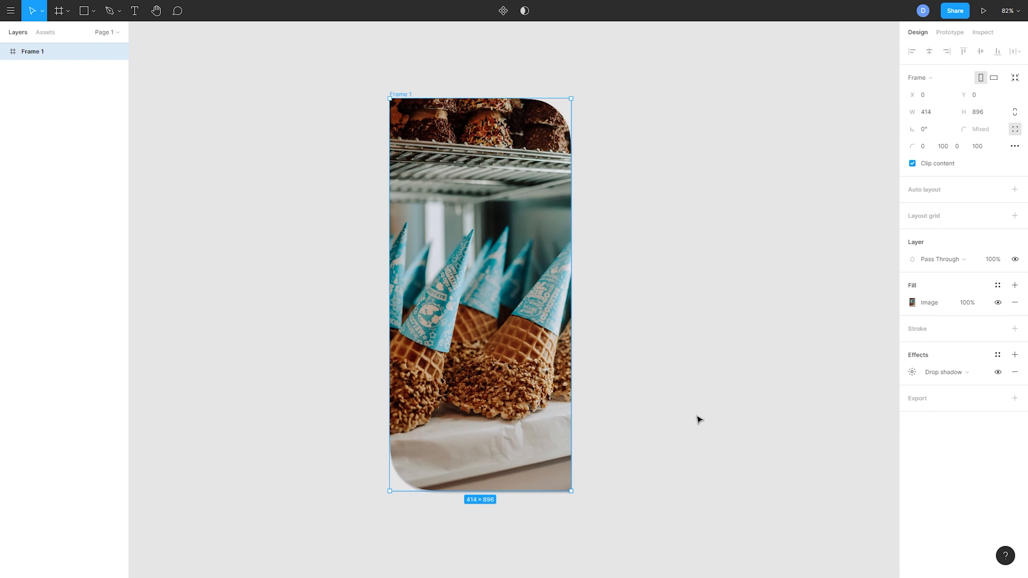
{"action": "left_click", "coordinate": [914, 373]}
{"action": "scroll", "coordinate": [566, 471], "scroll_direction": "up", "scroll_amount": 5}
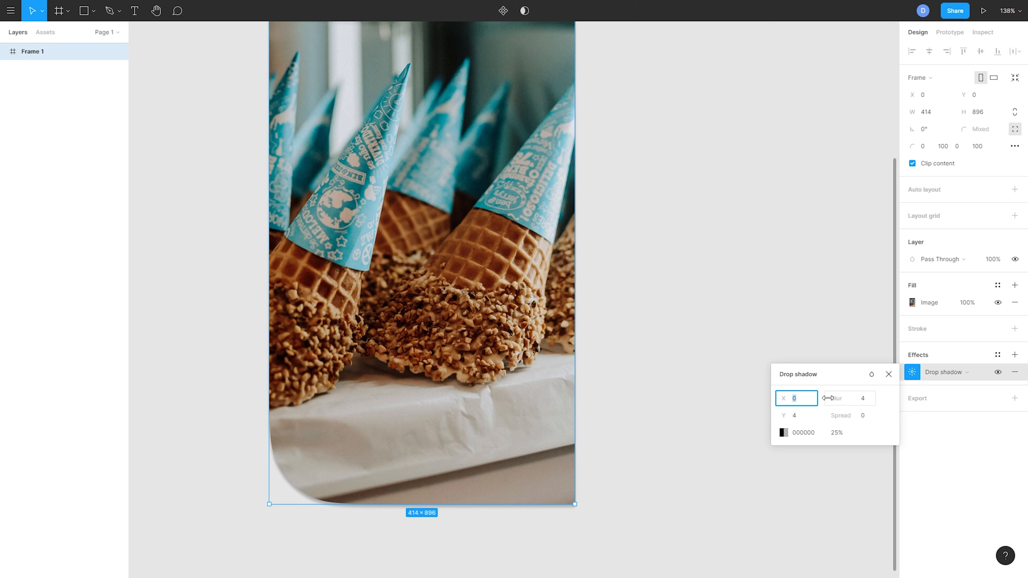
{"action": "type", "text": "100"}
{"action": "key", "text": "Return"}
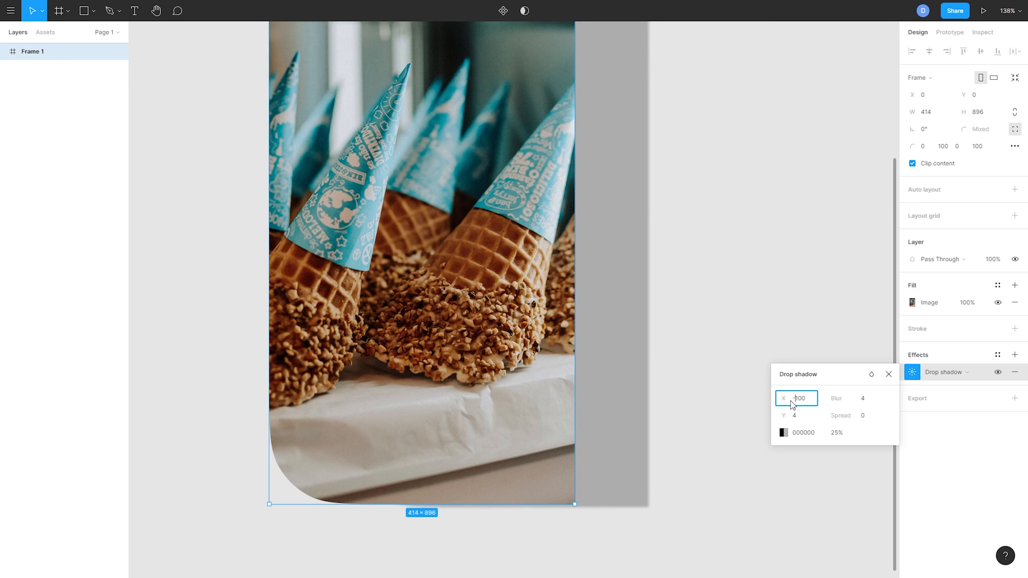
{"action": "key", "text": "Return"}
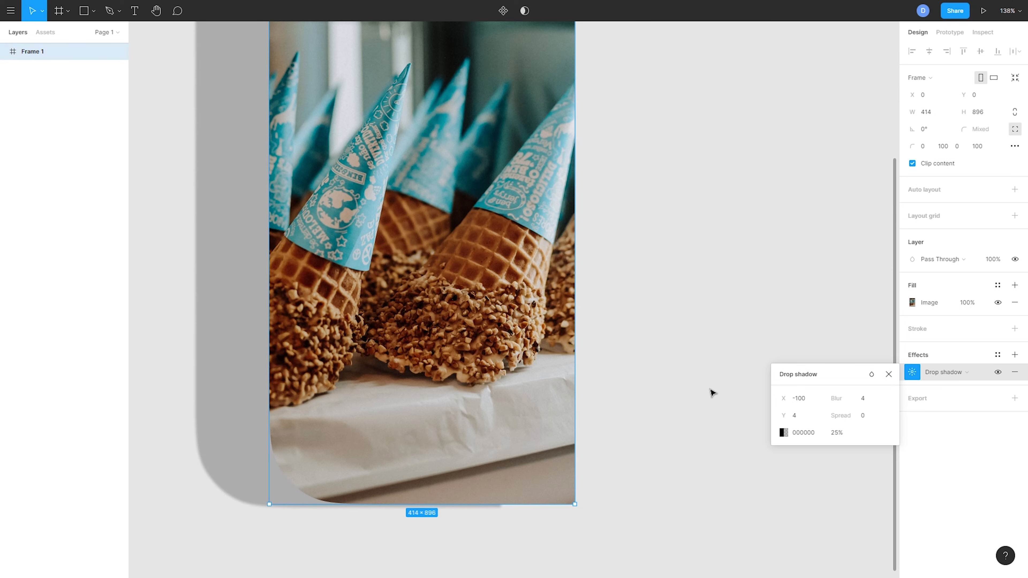
Set the drop shadow's Y offset to 100, replacing that with -100 to cast the shadow above the frame.
{"action": "left_click", "coordinate": [801, 418]}
{"action": "key", "text": "Return"}
{"action": "scroll", "coordinate": [401, 442], "scroll_direction": "down", "scroll_amount": 5}
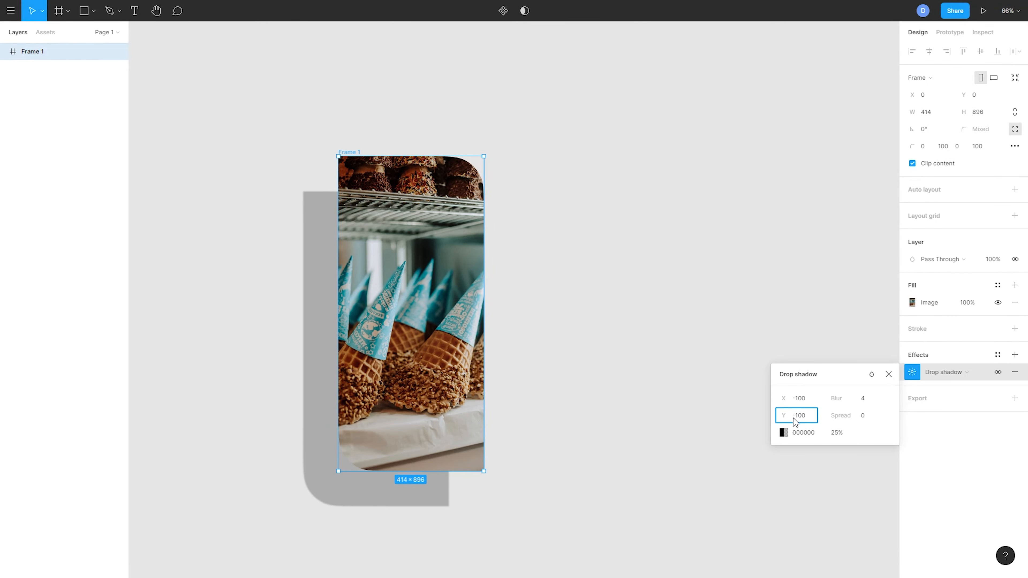
{"action": "key", "text": "Return"}
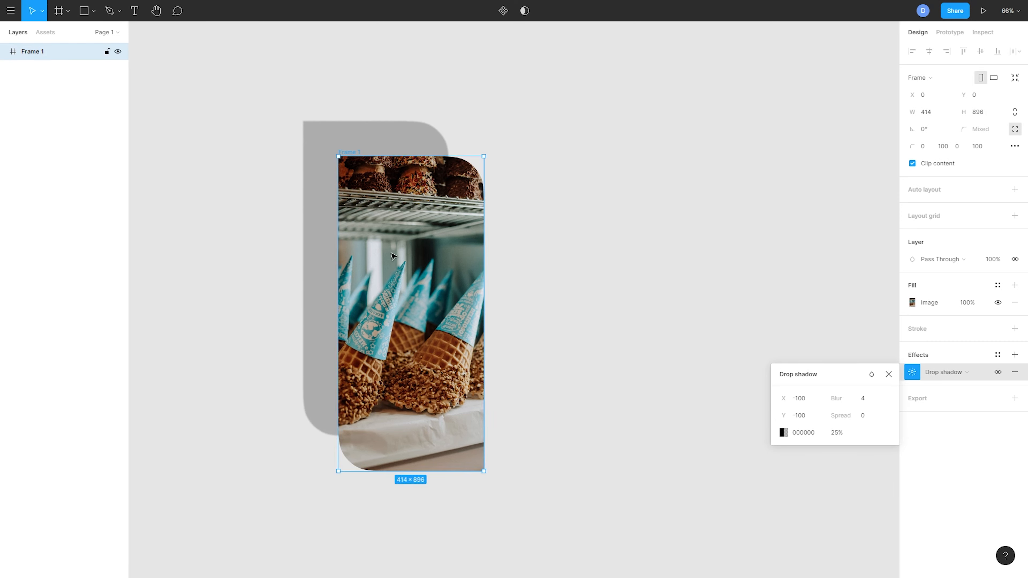
Set the drop shadow's blur to 20.
{"action": "left_click", "coordinate": [864, 399]}
{"action": "scroll", "coordinate": [469, 360], "scroll_direction": "left", "scroll_amount": 3}
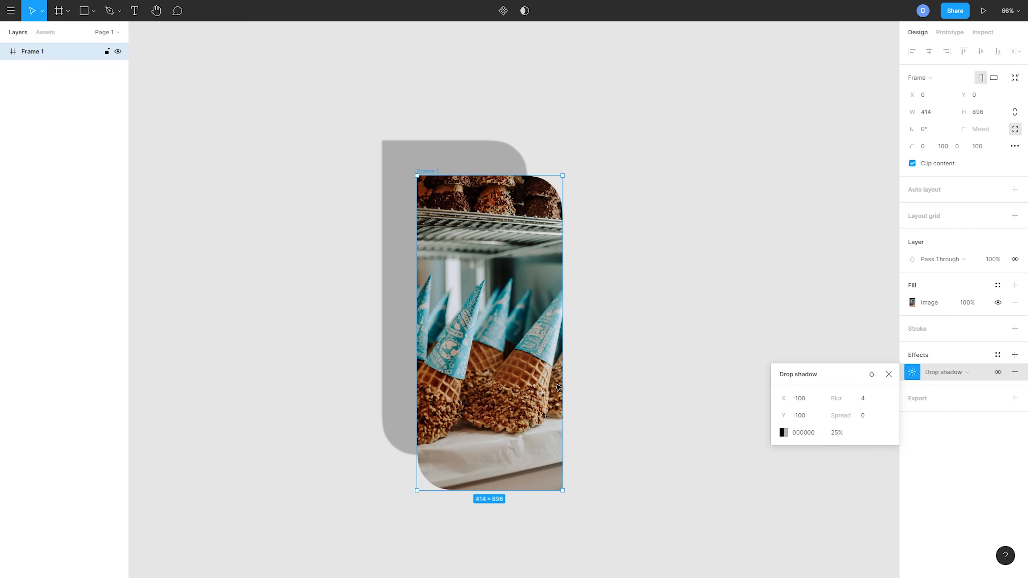
{"action": "scroll", "coordinate": [465, 356], "scroll_direction": "up", "scroll_amount": 5}
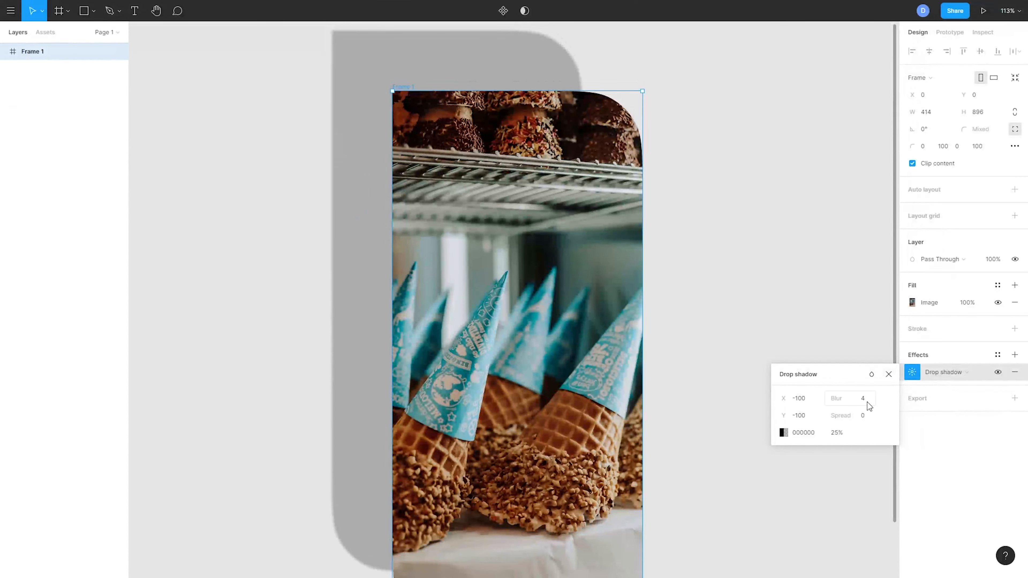
{"action": "left_click", "coordinate": [873, 400]}
{"action": "type", "text": "20"}
{"action": "key", "text": "Return"}
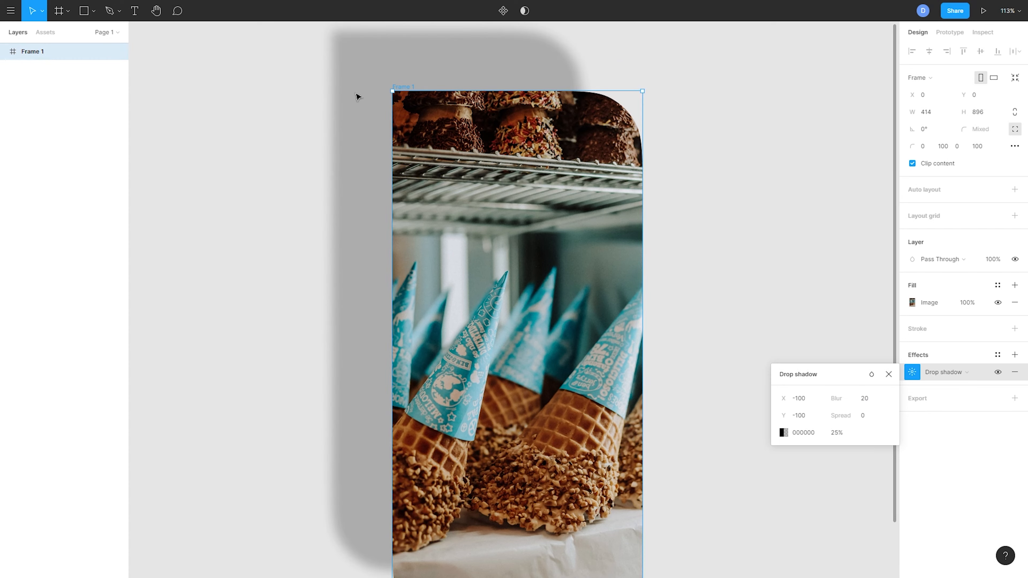
Set the drop shadow's spread to 100.
{"action": "left_click", "coordinate": [870, 419]}
{"action": "type", "text": "100"}
{"action": "key", "text": "Return"}
{"action": "scroll", "coordinate": [607, 240], "scroll_direction": "down", "scroll_amount": 5}
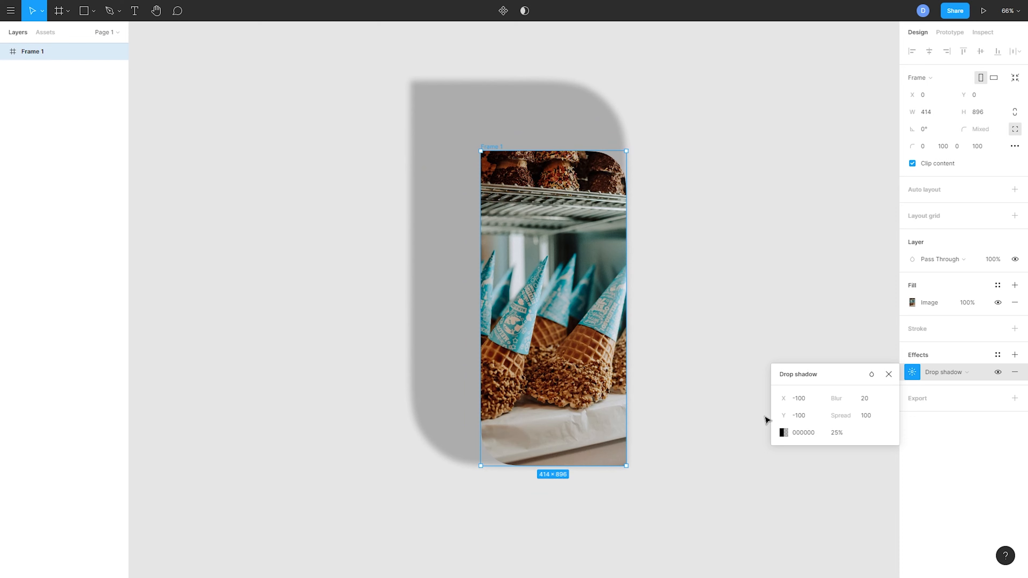
Set the drop shadow's colour to FF0000 at 55% opacity and look over its blend modes.
{"action": "left_click", "coordinate": [784, 433]}
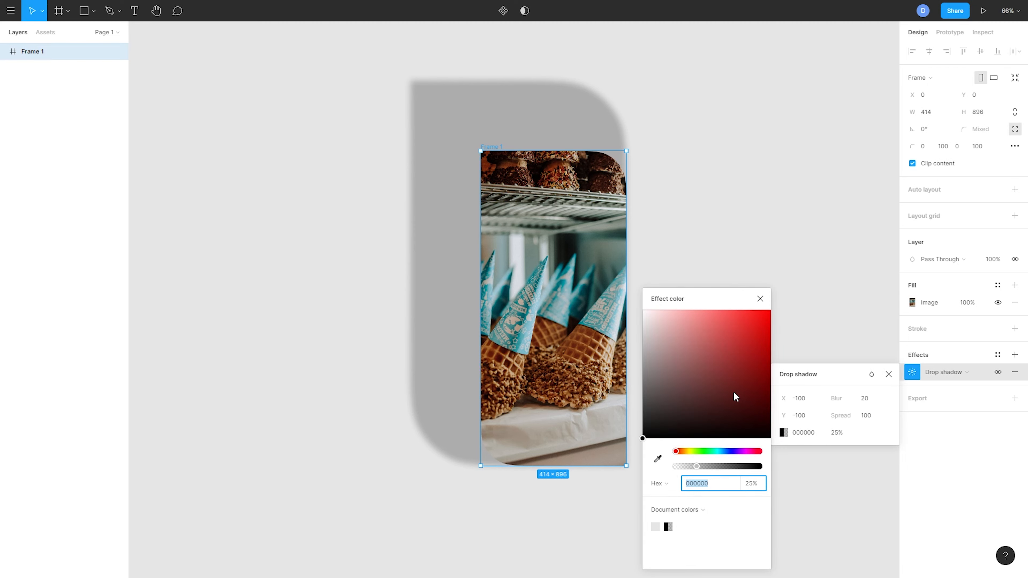
{"action": "left_click_drag", "start_coordinate": [735, 392], "coordinate": [773, 321]}
{"action": "left_click", "coordinate": [848, 435]}
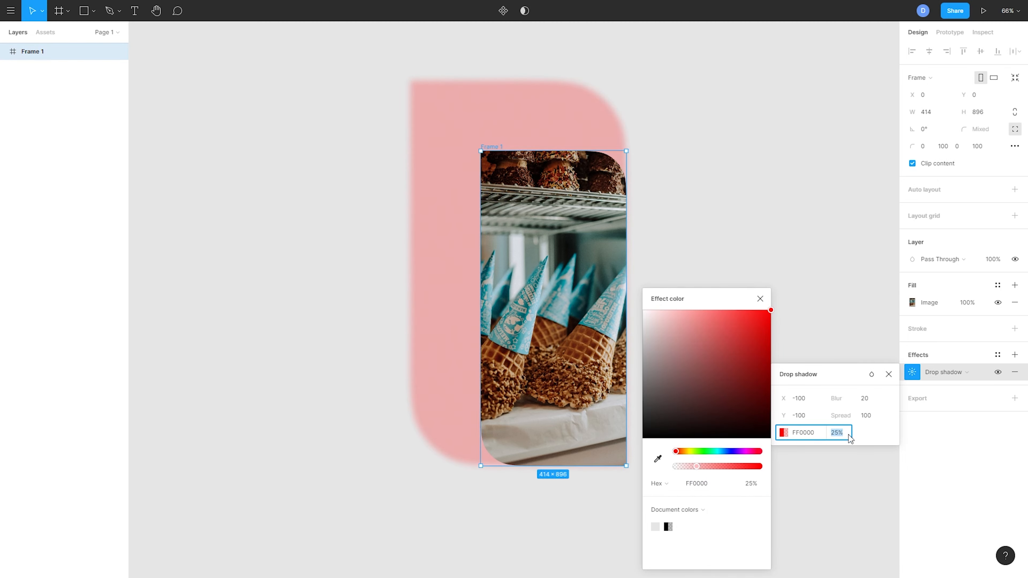
{"action": "key", "text": "shift+Up"}
{"action": "key", "text": "shift+Up"}
{"action": "key", "text": "shift+Up"}
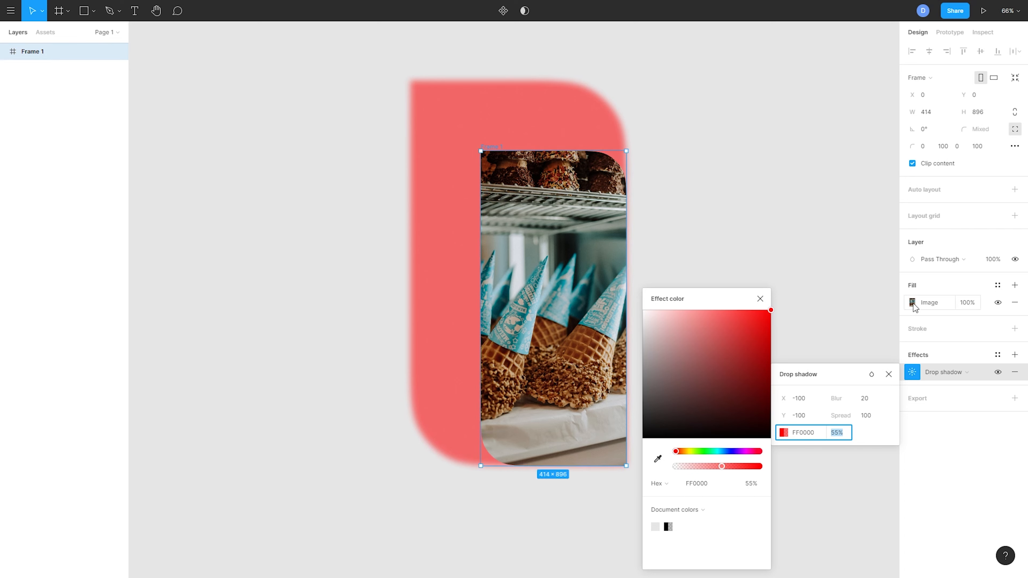
{"action": "left_click", "coordinate": [872, 375]}
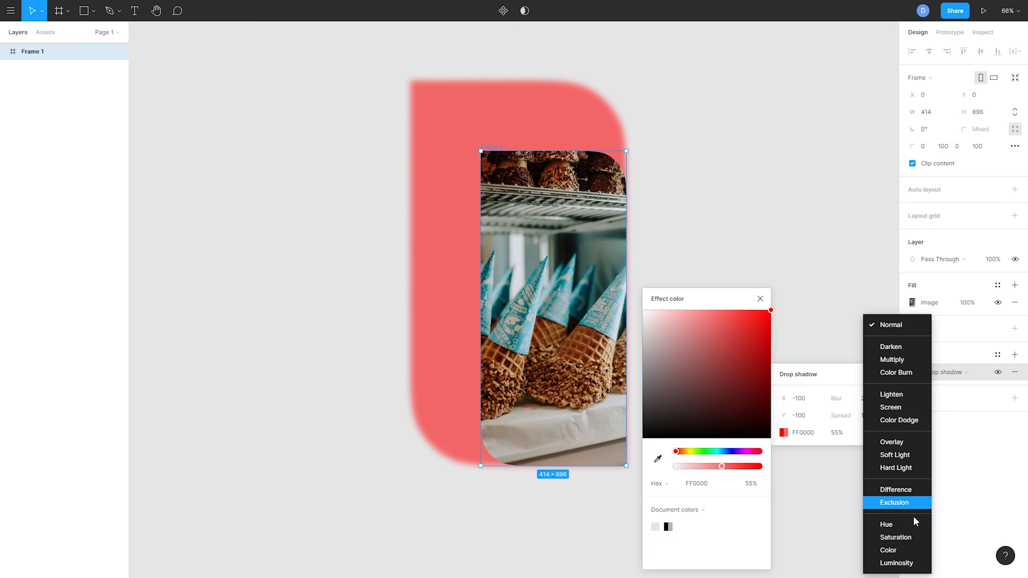
{"action": "left_click", "coordinate": [793, 311]}
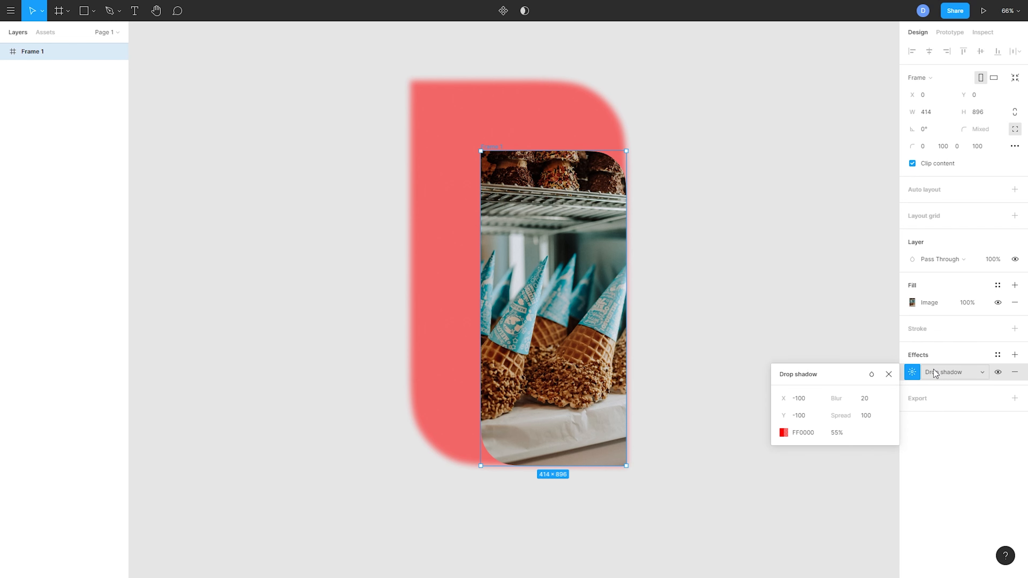
Change the frame's effect type to Inner shadow and open its settings.
{"action": "left_click", "coordinate": [934, 370]}
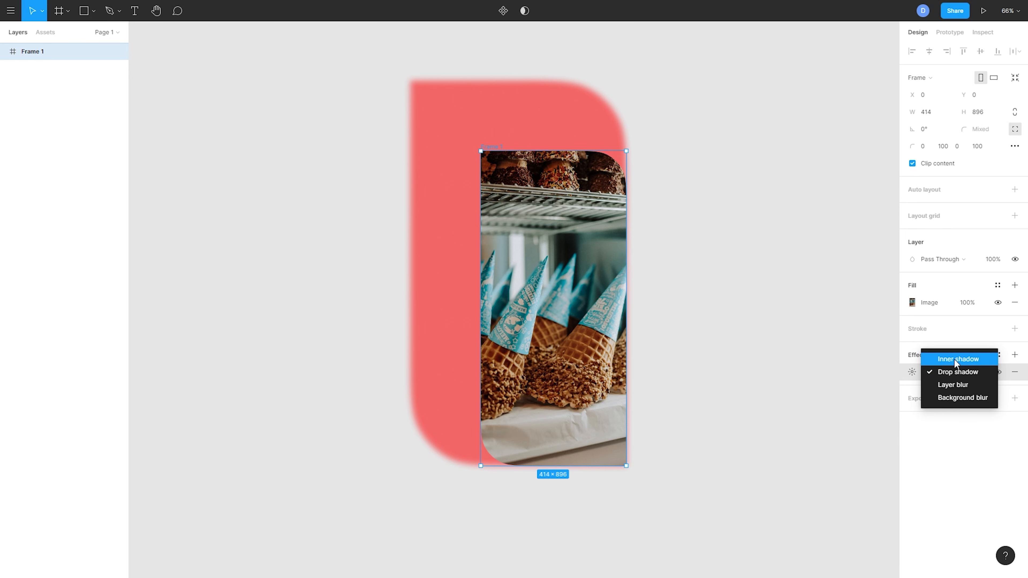
{"action": "left_click", "coordinate": [963, 358]}
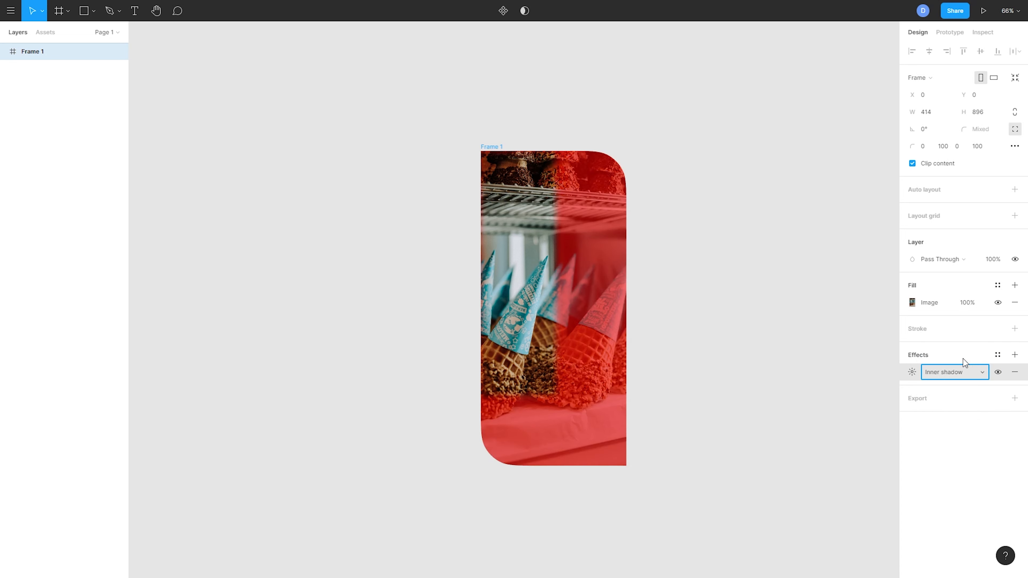
{"action": "left_click", "coordinate": [912, 372]}
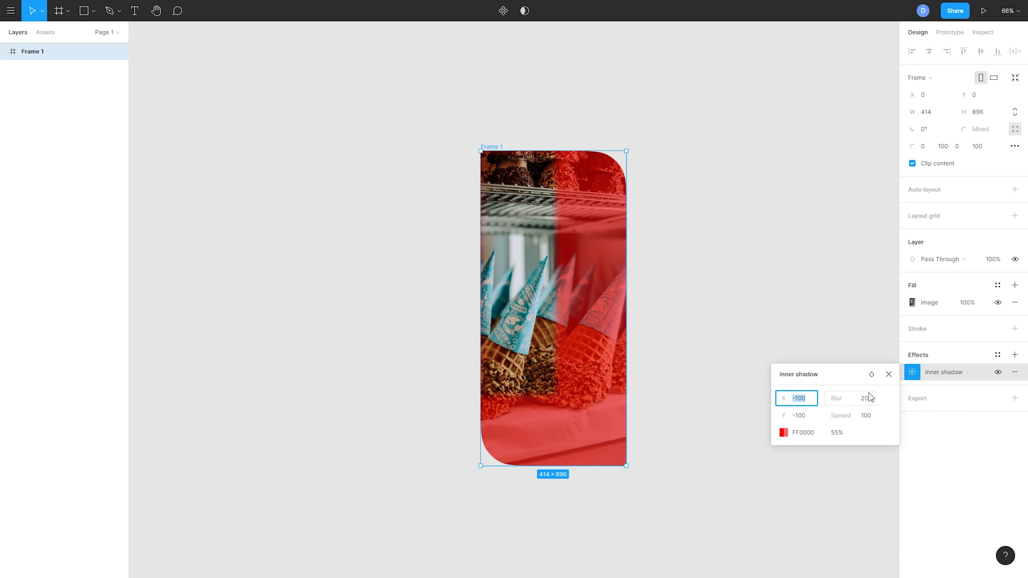
Set both the X and Y offsets of the inner shadow to 10.
{"action": "left_click", "coordinate": [812, 399]}
{"action": "left_click", "coordinate": [812, 402]}
{"action": "type", "text": "-"}
{"action": "type", "text": "10"}
{"action": "key", "text": "Tab"}
{"action": "type", "text": "10"}
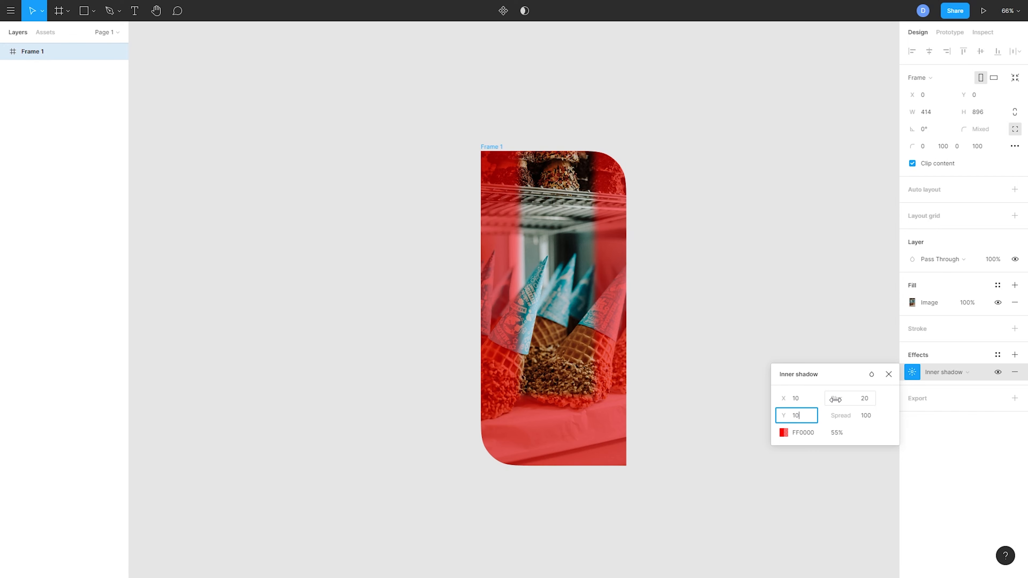
{"action": "key", "text": "Return"}
Set the inner shadow's blur to 4 and spread to 10, and inspect it at the frame's top-left corner.
{"action": "left_click", "coordinate": [840, 401]}
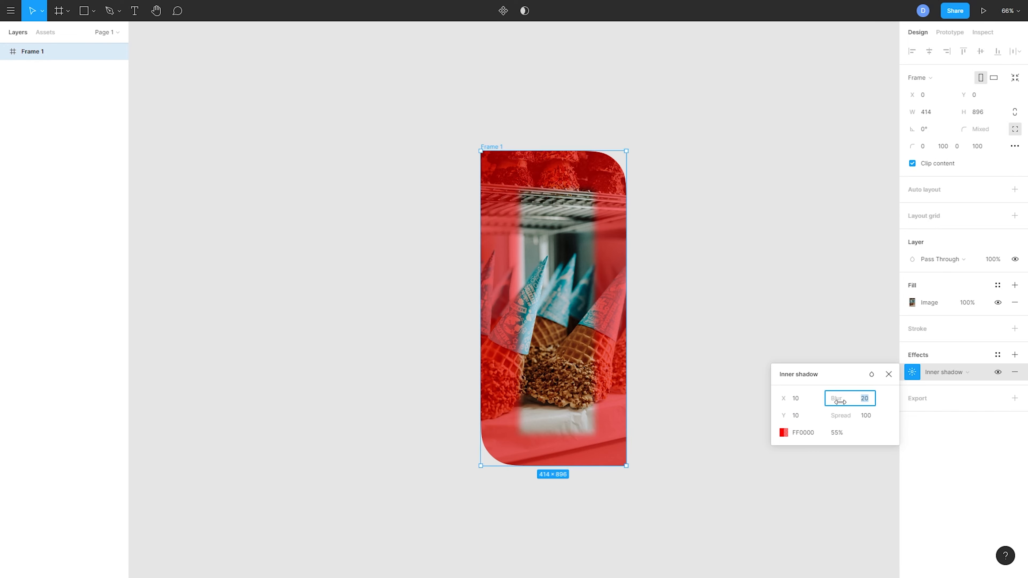
{"action": "type", "text": "4"}
{"action": "key", "text": "Tab"}
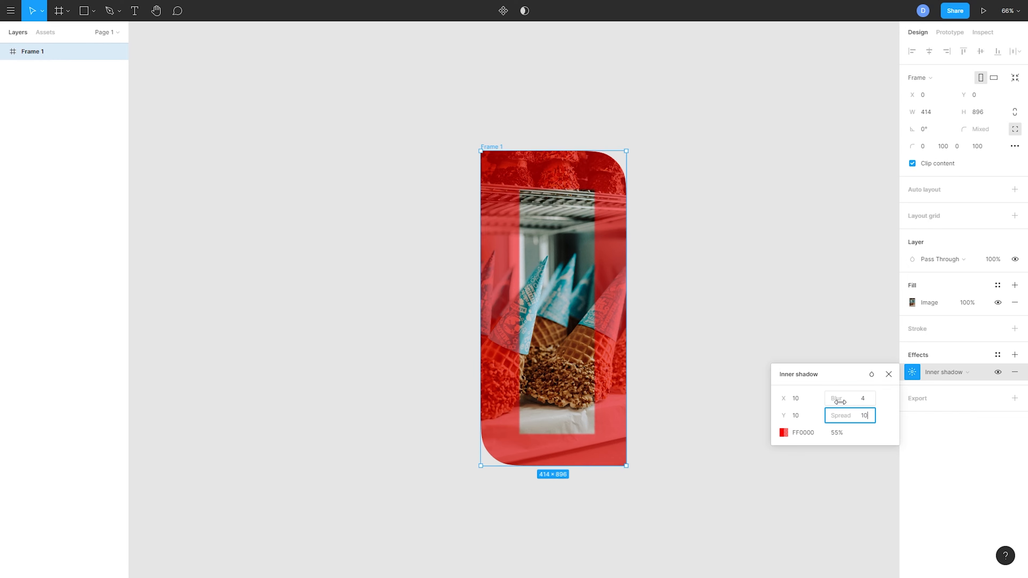
{"action": "type", "text": "10"}
{"action": "key", "text": "Return"}
{"action": "scroll", "coordinate": [492, 149], "scroll_direction": "up", "scroll_amount": 5}
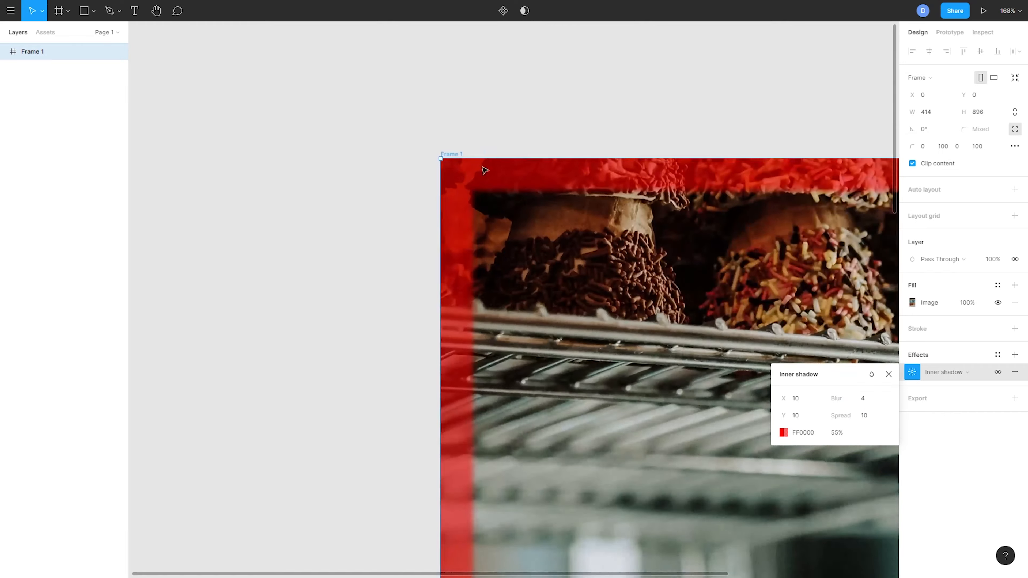
{"action": "scroll", "coordinate": [492, 199], "scroll_direction": "down", "scroll_amount": 5}
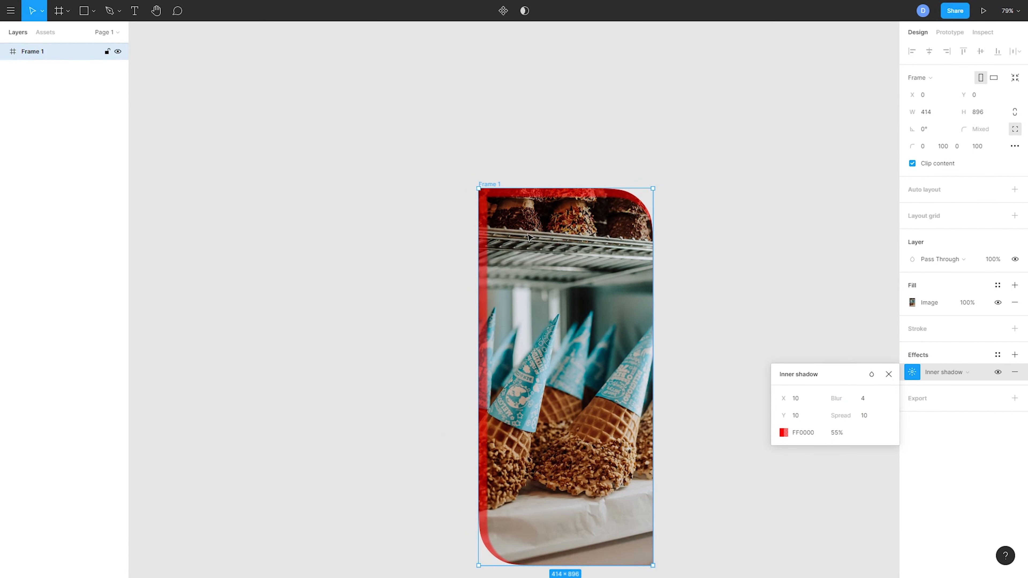
{"action": "left_click_drag", "start_coordinate": [632, 463], "coordinate": [599, 430]}
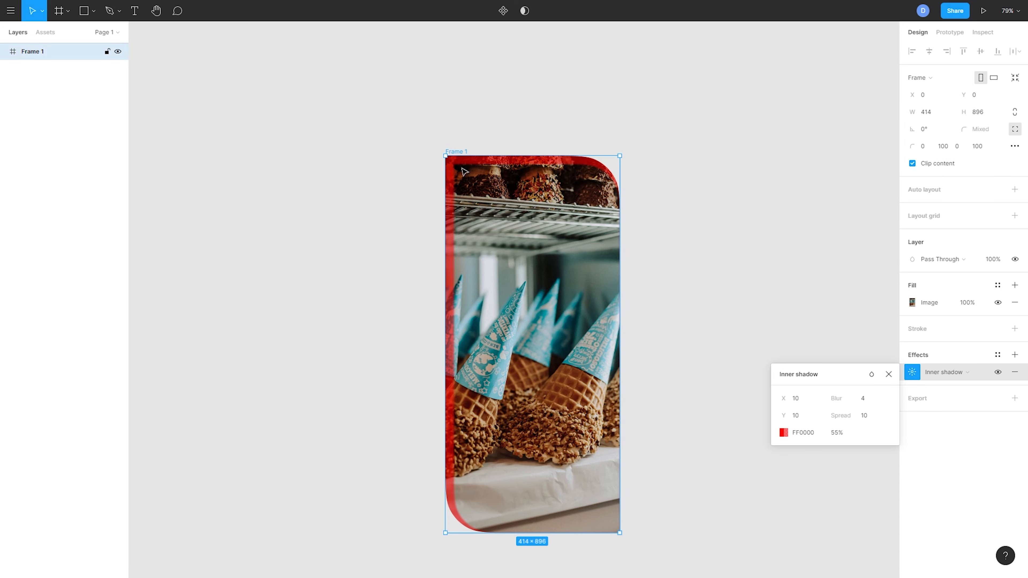
{"action": "scroll", "coordinate": [457, 165], "scroll_direction": "up", "scroll_amount": 3}
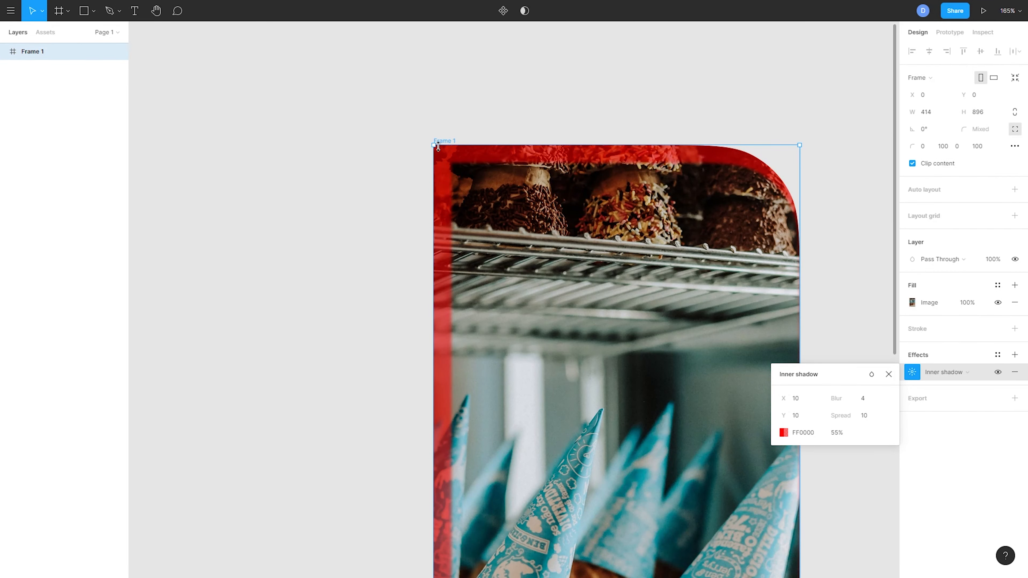
{"action": "scroll", "coordinate": [617, 297], "scroll_direction": "down", "scroll_amount": 3}
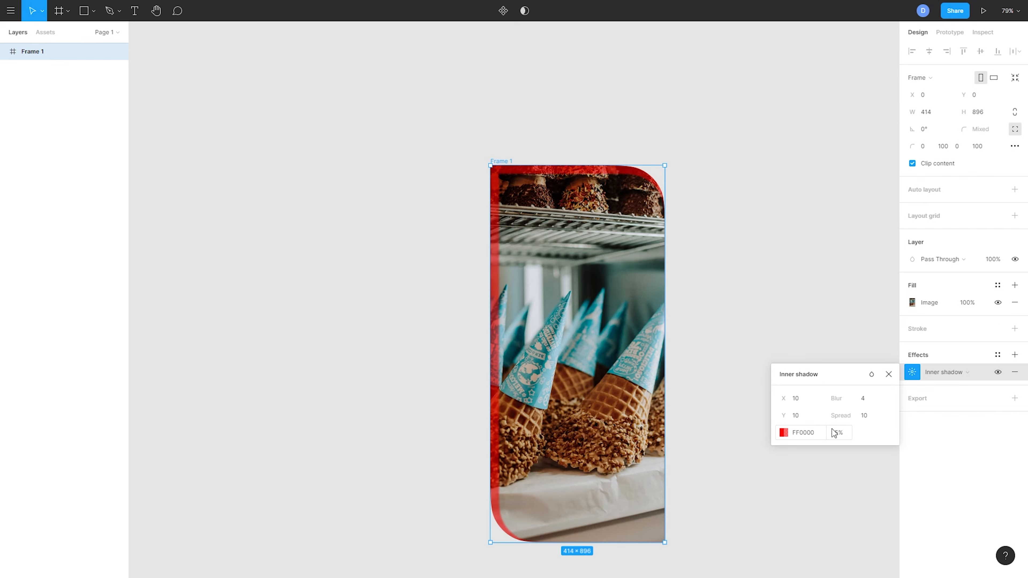
Set the inner shadow's colour to 000000 at 15% opacity.
{"action": "left_click", "coordinate": [784, 432]}
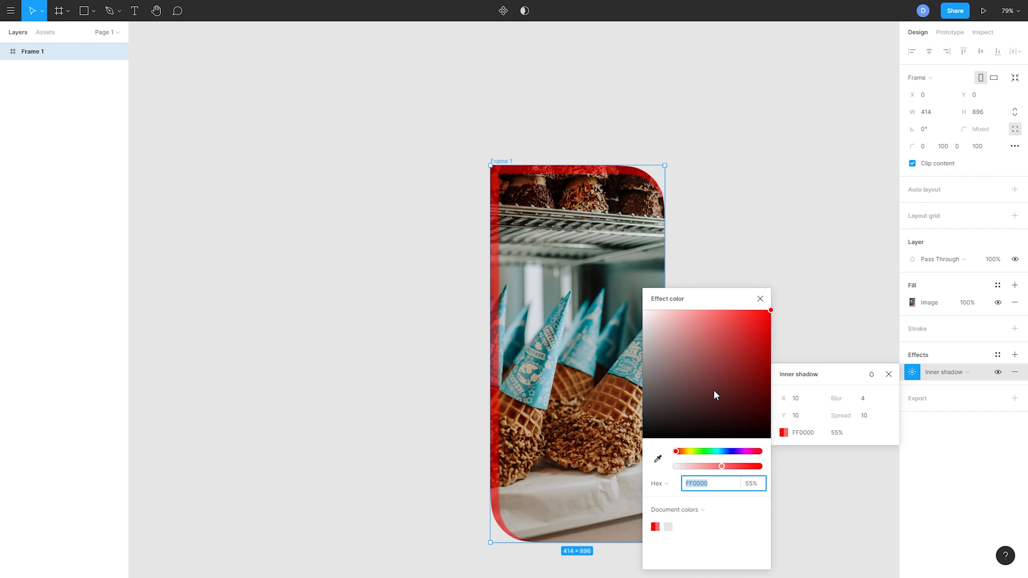
{"action": "type", "text": "000000"}
{"action": "key", "text": "Return"}
{"action": "left_click", "coordinate": [844, 440]}
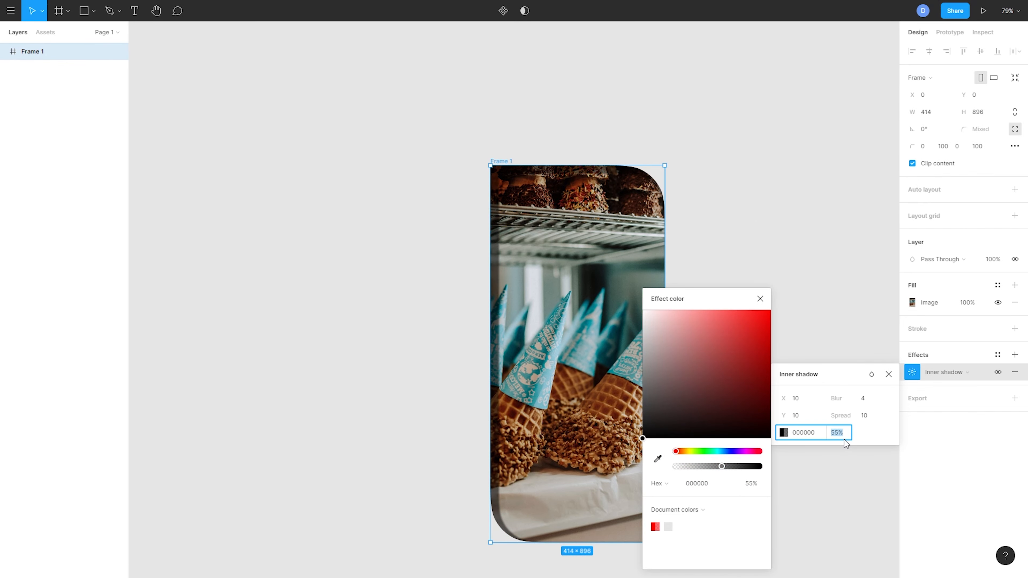
{"action": "type", "text": "15"}
Set the inner shadow's blur to 24.
{"action": "left_click", "coordinate": [863, 399]}
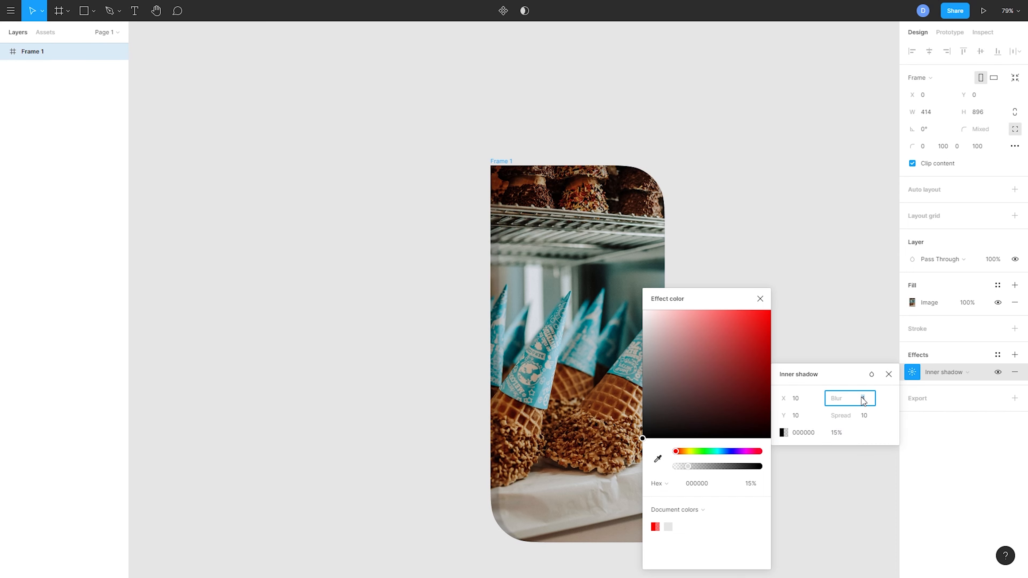
{"action": "key", "text": "shift+Up"}
{"action": "key", "text": "shift+Up"}
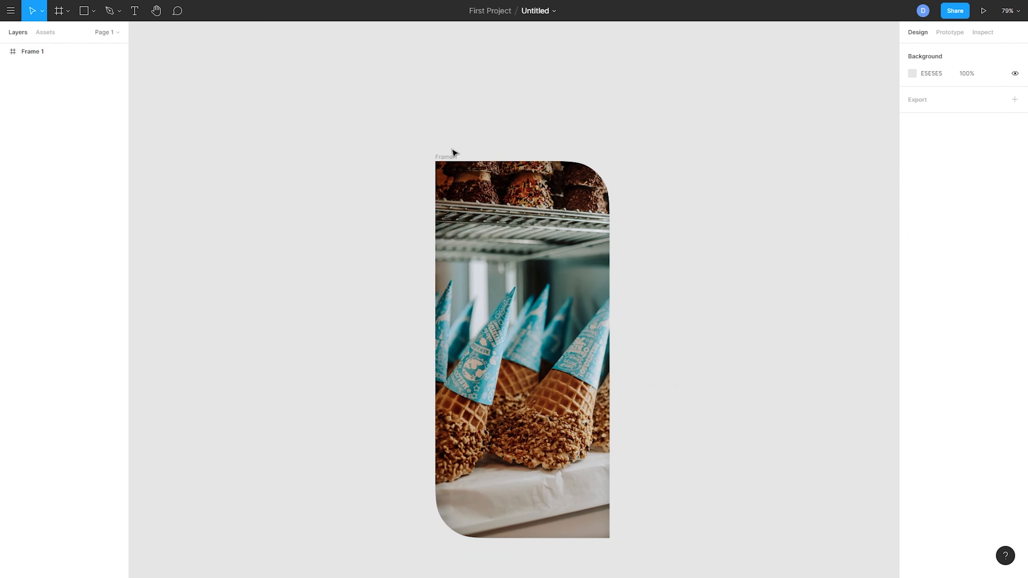
Change the frame's effect type to Layer blur.
{"action": "left_click", "coordinate": [452, 156]}
{"action": "left_click", "coordinate": [961, 372]}
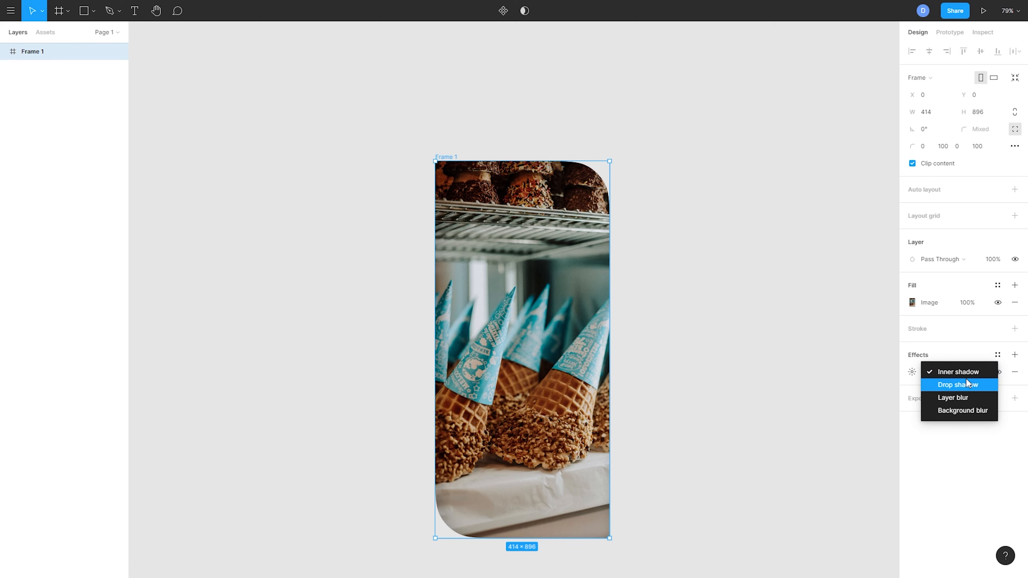
{"action": "left_click", "coordinate": [970, 397]}
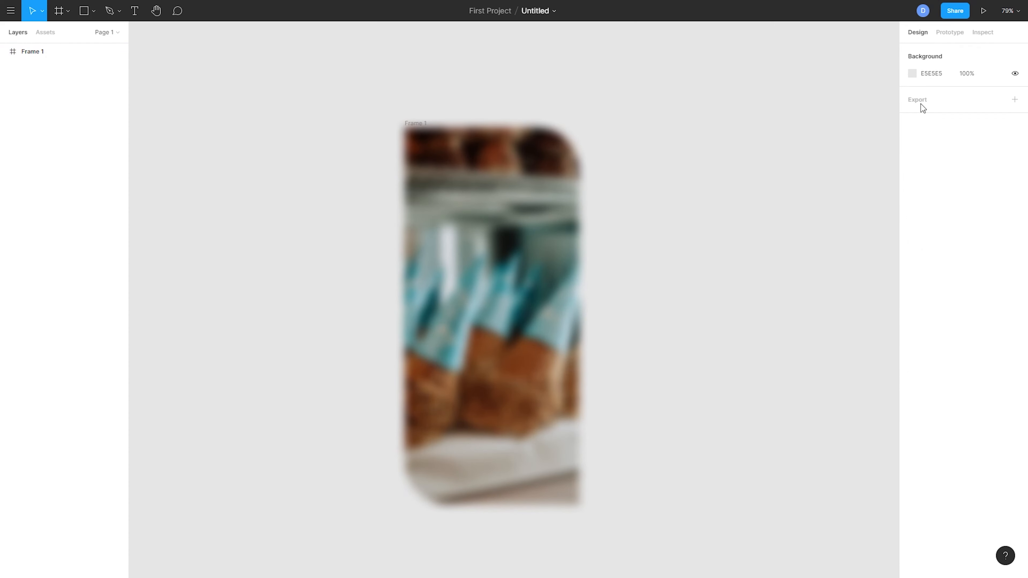
Set the frame's layer blur amount to 4.
{"action": "left_click", "coordinate": [525, 364]}
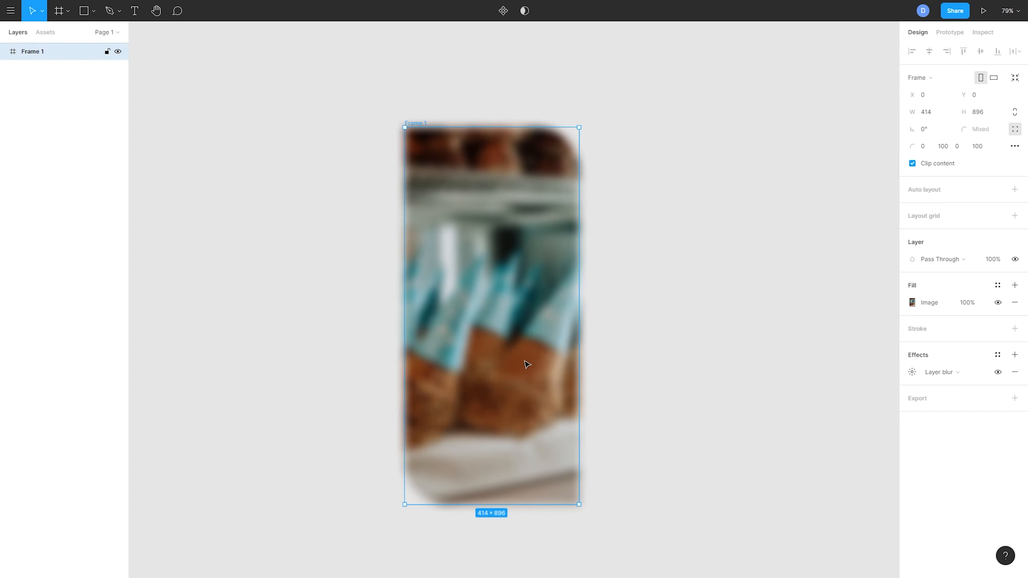
{"action": "left_click", "coordinate": [913, 371]}
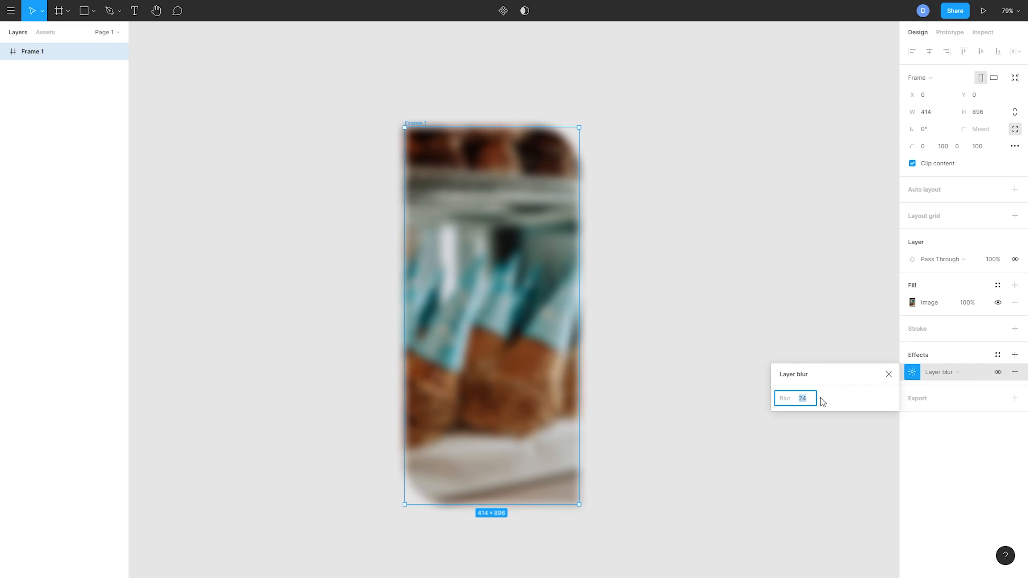
{"action": "key", "text": "Return"}
{"action": "left_click", "coordinate": [803, 398]}
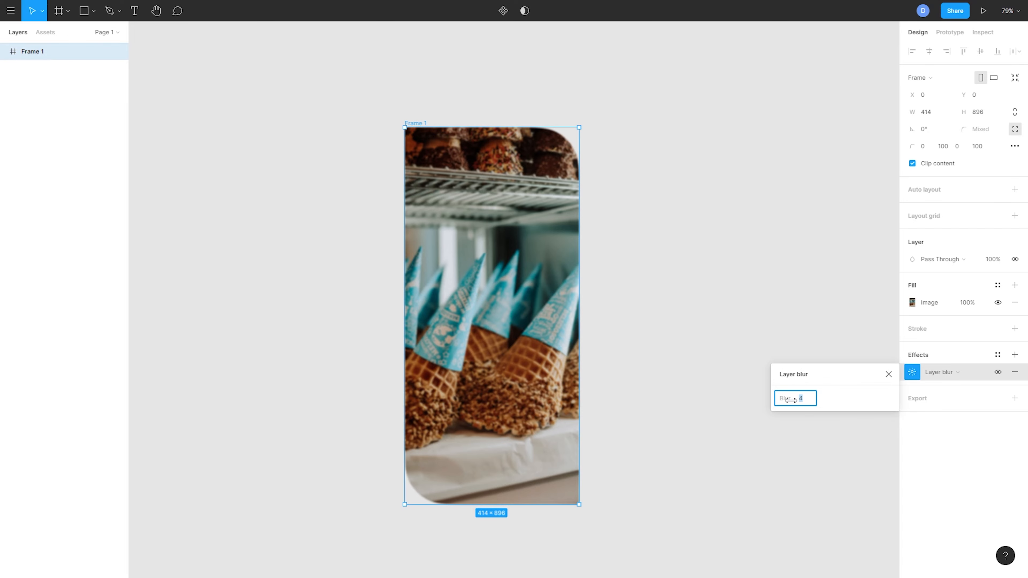
Try the frame's layer blur at 0 and at 100.
{"action": "type", "text": "0"}
{"action": "key", "text": "Return"}
{"action": "left_click", "coordinate": [801, 398]}
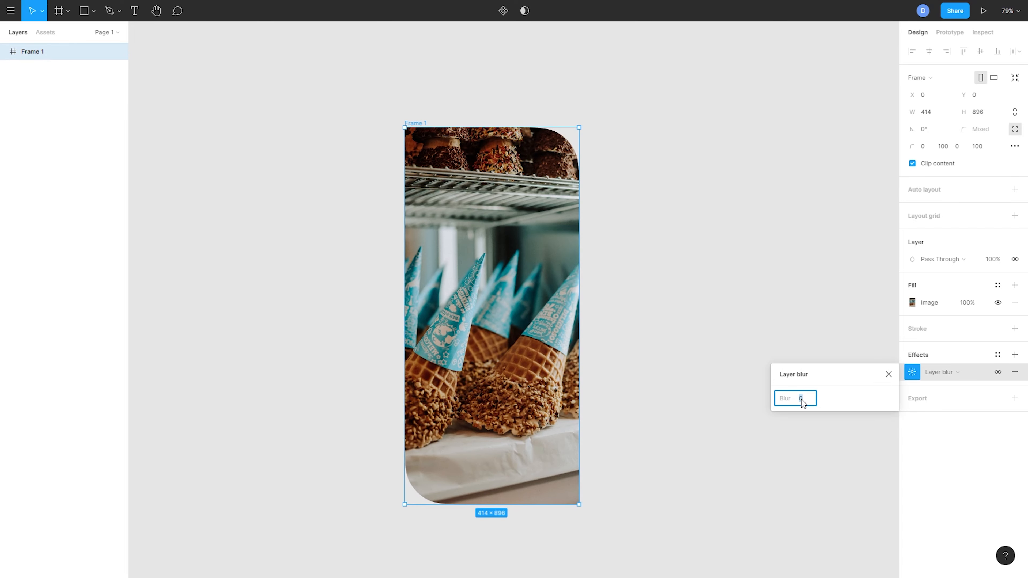
{"action": "key", "text": "Return"}
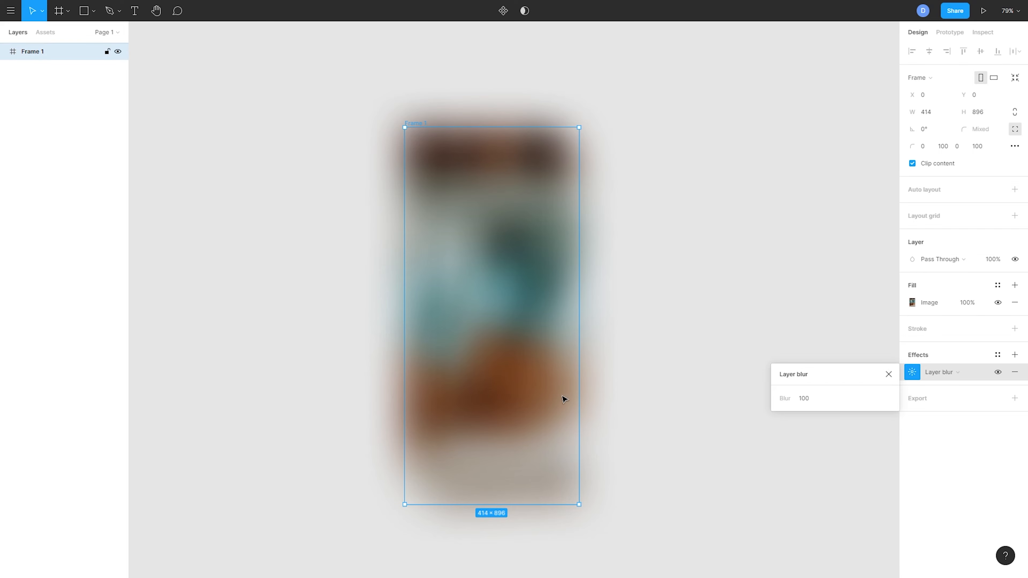
Change the frame's effect type to Background blur and remove the effect from the frame.
{"action": "left_click", "coordinate": [960, 373]}
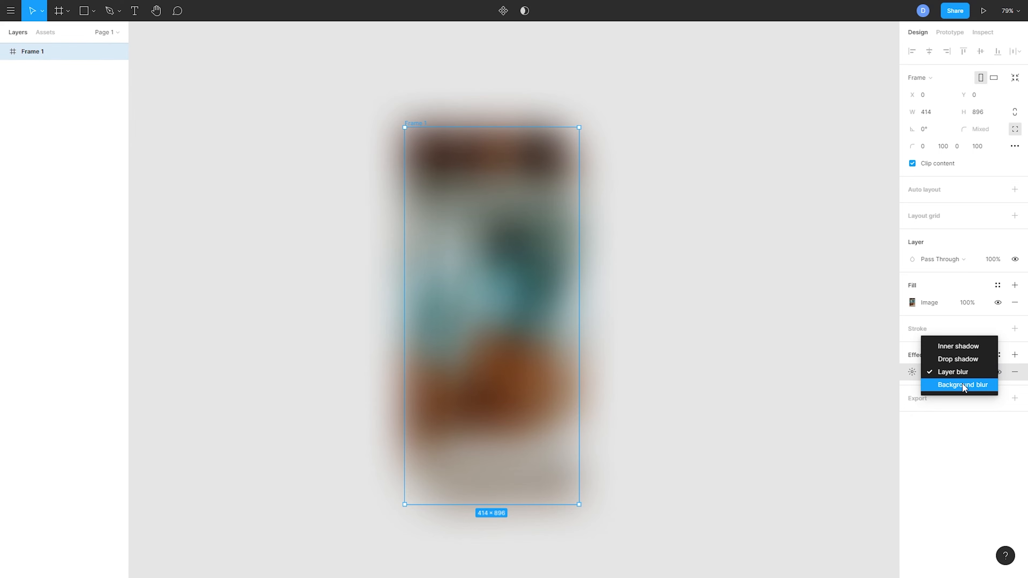
{"action": "left_click", "coordinate": [962, 383]}
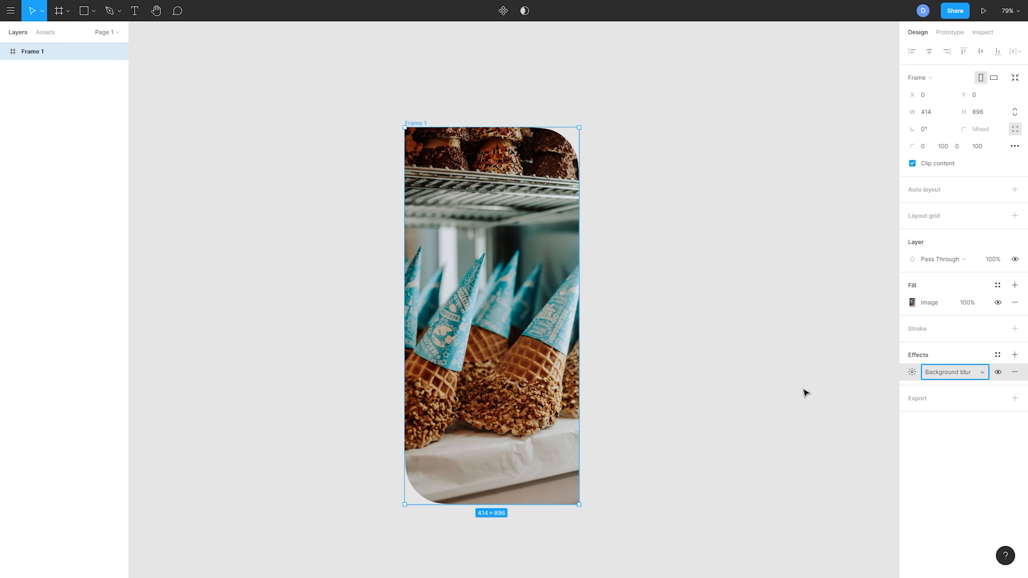
{"action": "left_click", "coordinate": [1015, 376]}
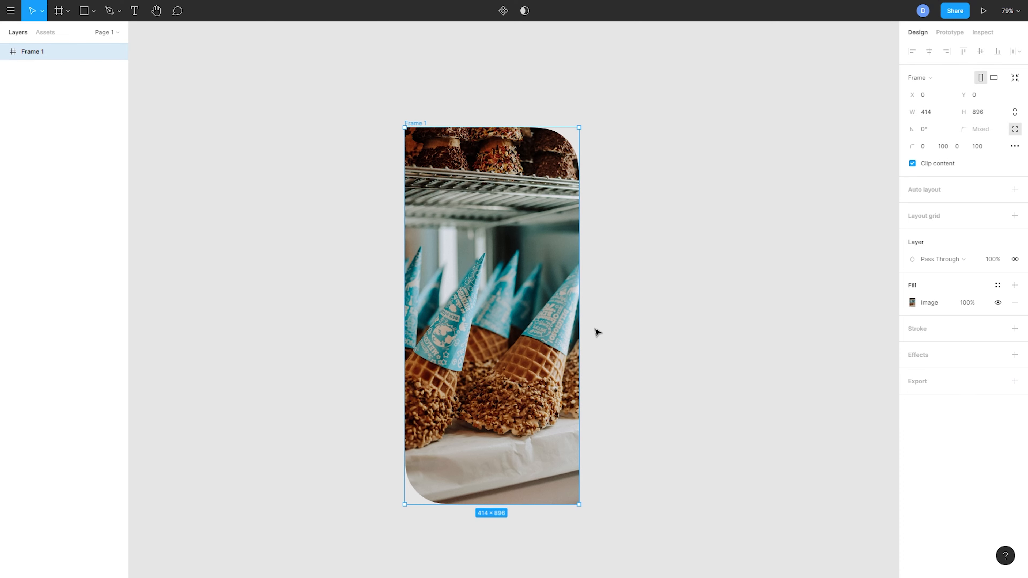
Draw a nested frame of about 281 × 435 inside the image-filled frame and check both in the layer list.
{"action": "left_click", "coordinate": [640, 343]}
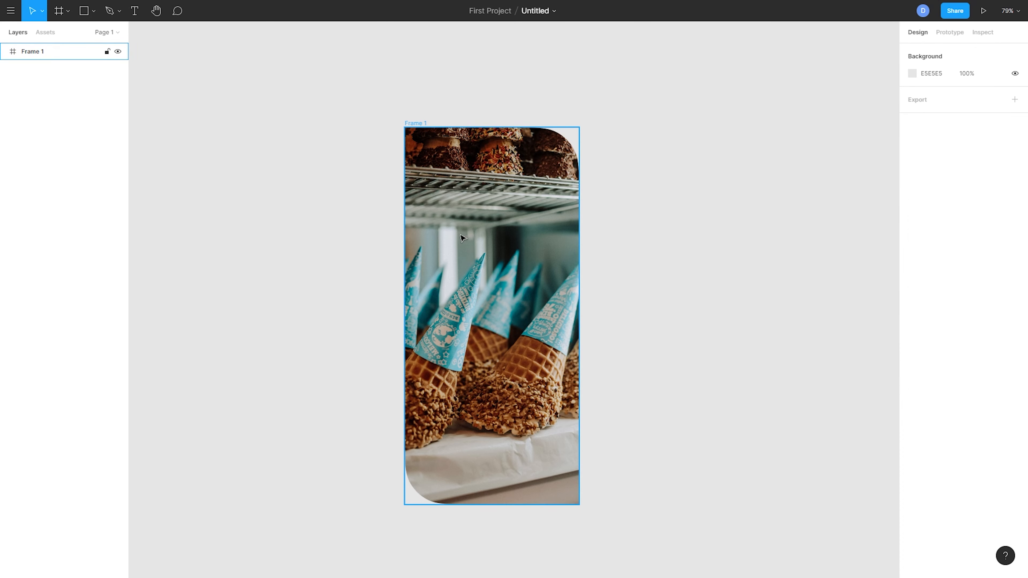
{"action": "key", "text": "f"}
{"action": "left_click_drag", "start_coordinate": [441, 215], "coordinate": [560, 399]}
{"action": "left_click", "coordinate": [32, 52]}
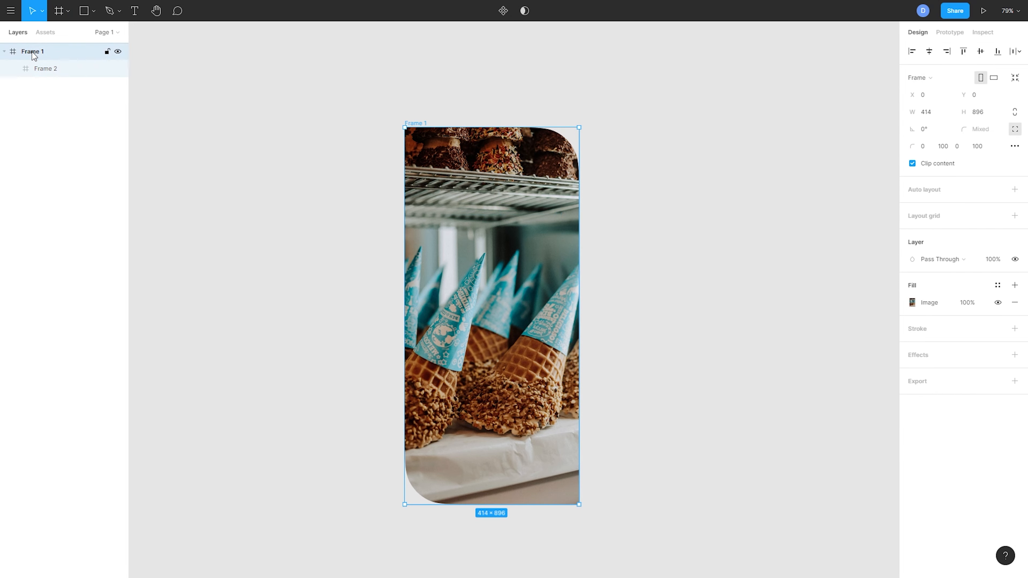
{"action": "left_click", "coordinate": [41, 68]}
{"action": "left_click", "coordinate": [44, 52]}
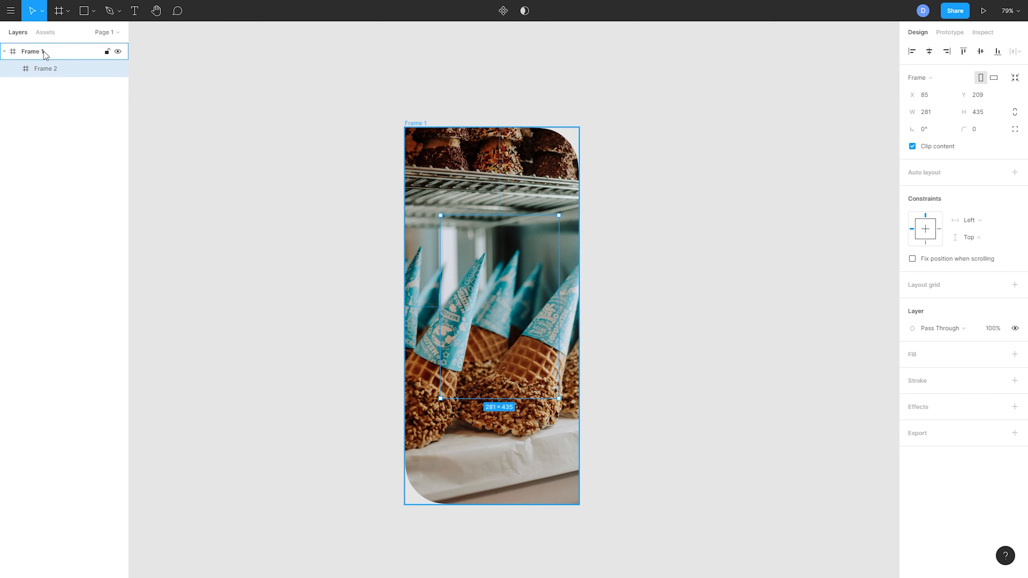
Centre the nested frame horizontally and vertically within its parent frame.
{"action": "left_click", "coordinate": [39, 65]}
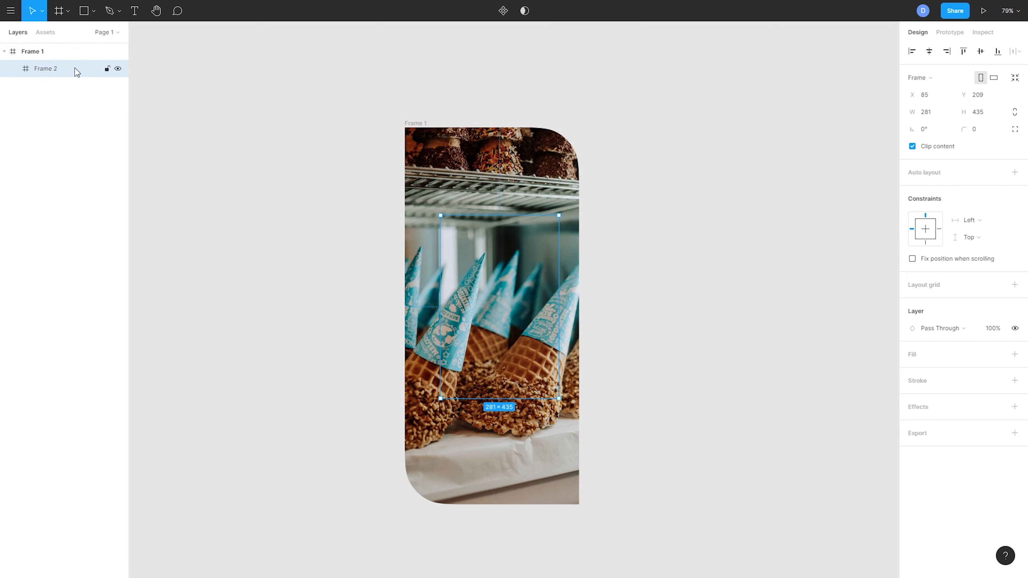
{"action": "left_click", "coordinate": [48, 54]}
{"action": "left_click", "coordinate": [65, 68]}
{"action": "left_click", "coordinate": [929, 51]}
{"action": "left_click", "coordinate": [980, 52]}
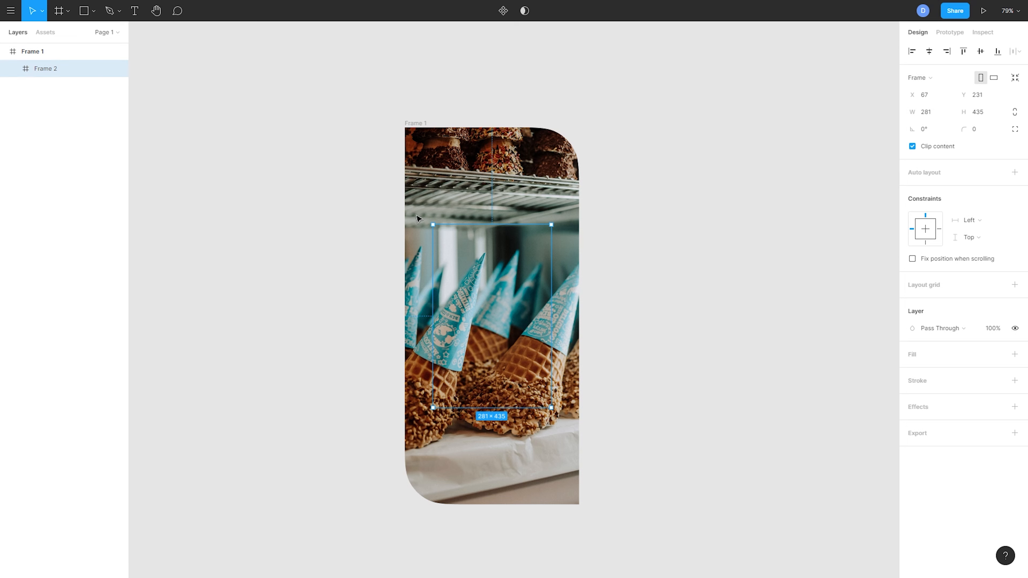
Give the nested frame an FFFFFF fill and a background blur effect of 64.
{"action": "left_click", "coordinate": [1015, 355]}
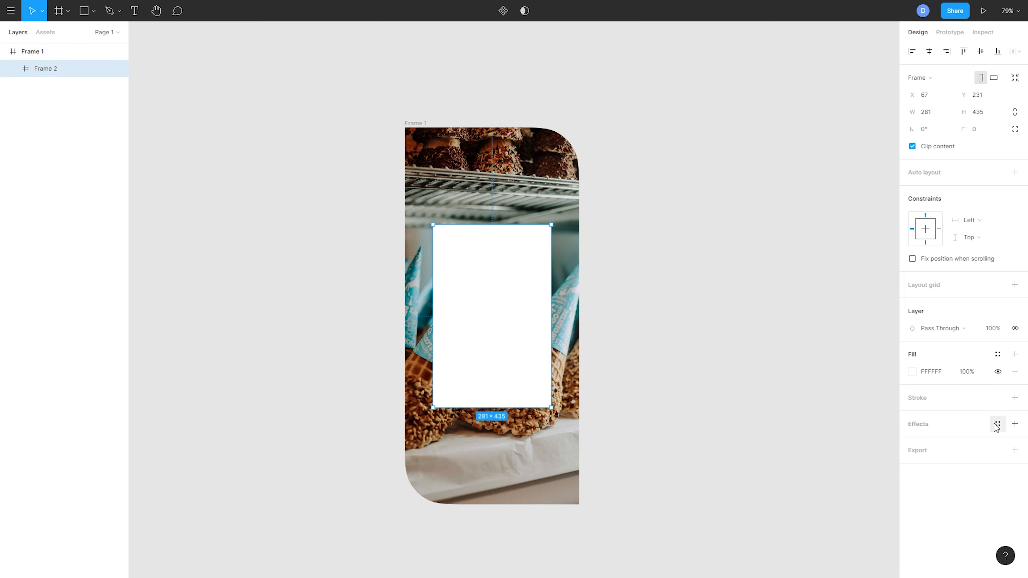
{"action": "left_click", "coordinate": [1019, 429]}
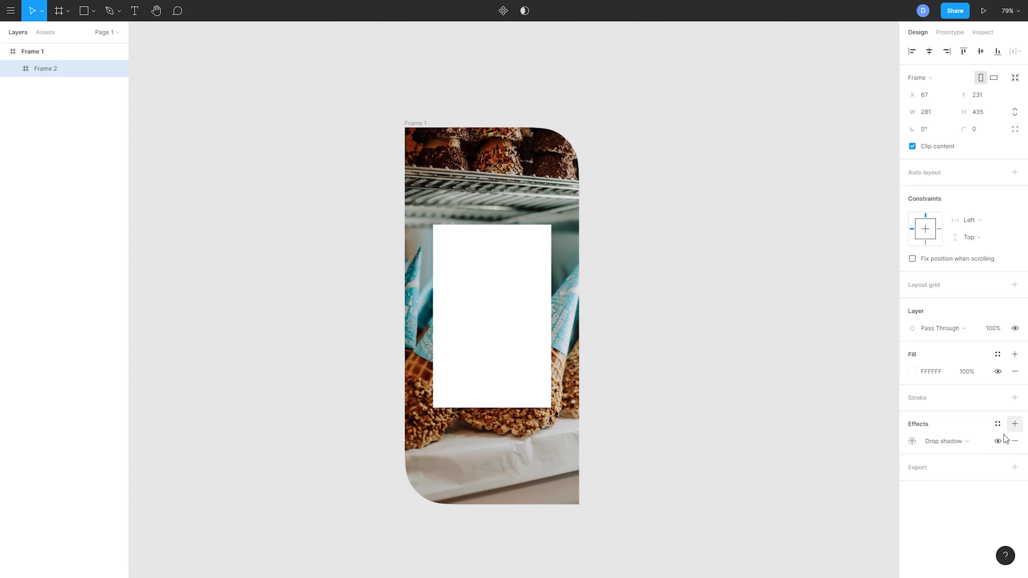
{"action": "left_click", "coordinate": [951, 438]}
{"action": "left_click", "coordinate": [962, 465]}
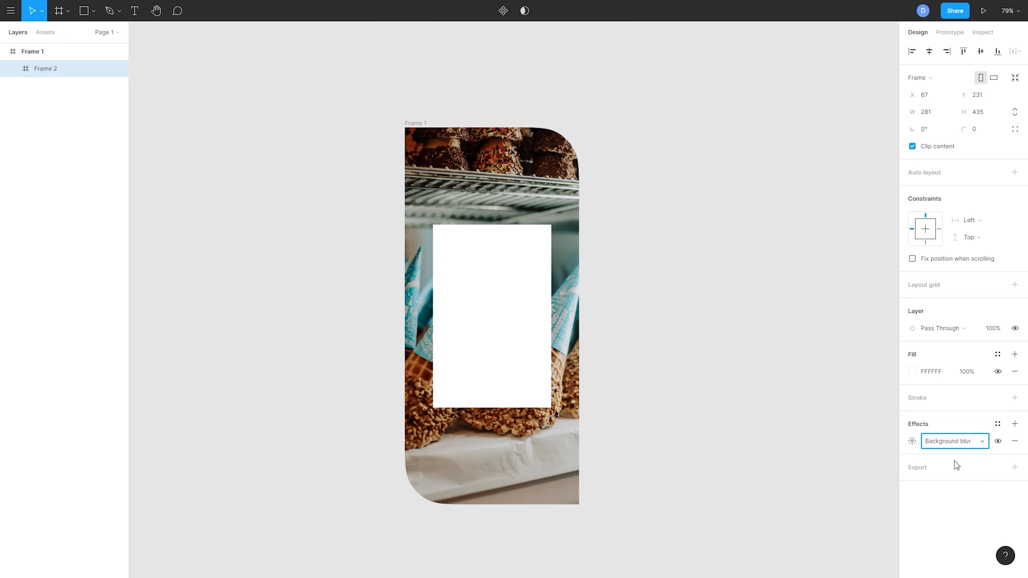
{"action": "left_click", "coordinate": [914, 441]}
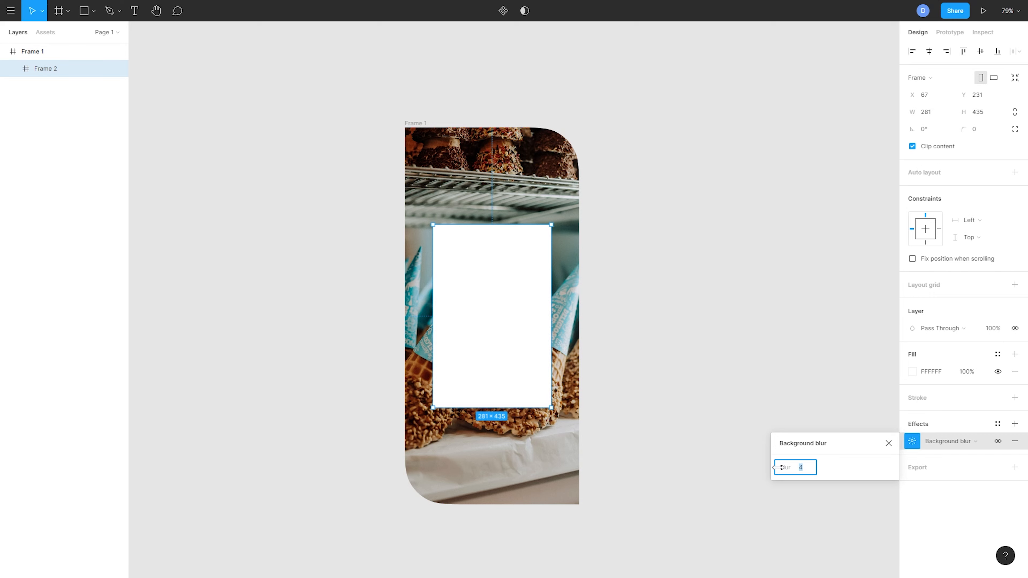
{"action": "left_click_drag", "start_coordinate": [776, 467], "coordinate": [778, 468]}
Lower the nested frame's white fill opacity to 80% and further to 30%.
{"action": "left_click", "coordinate": [976, 373]}
{"action": "type", "text": "40"}
{"action": "key", "text": "Return"}
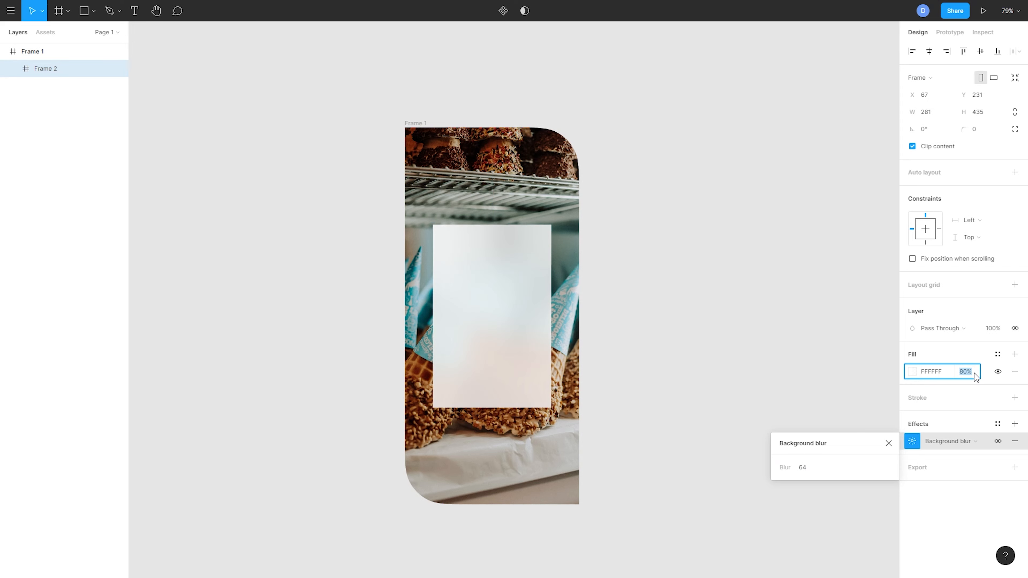
{"action": "type", "text": "30"}
{"action": "key", "text": "Return"}
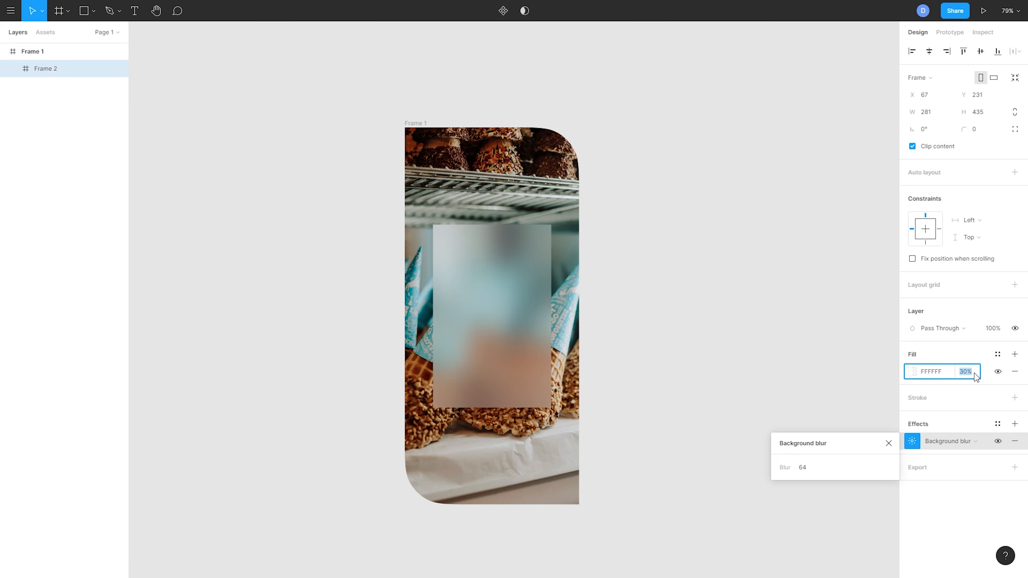
Close the blur settings and switch the nested frame's background blur off and on to compare the effect.
{"action": "scroll", "coordinate": [519, 304], "scroll_direction": "up", "scroll_amount": 5}
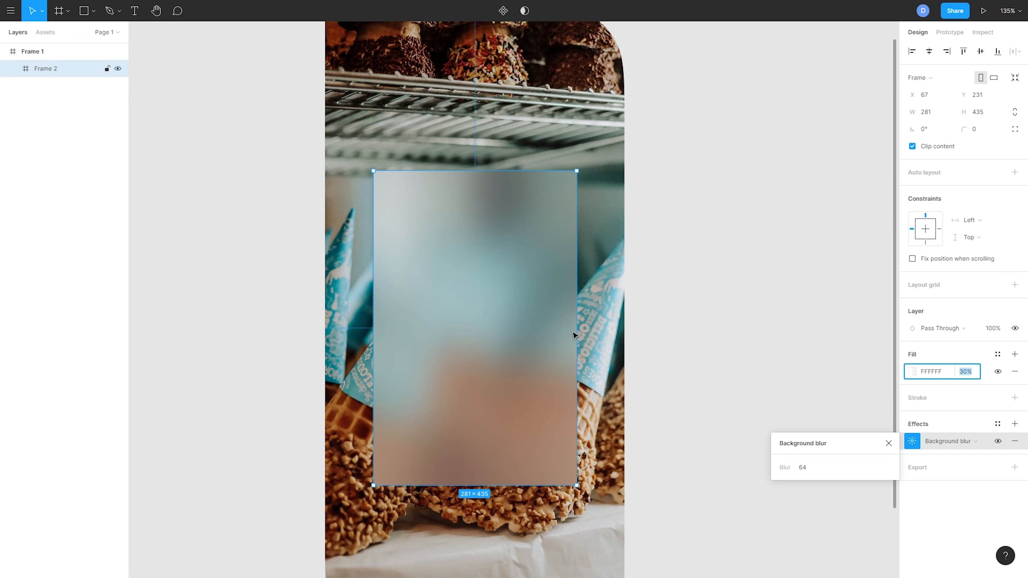
{"action": "left_click", "coordinate": [889, 443]}
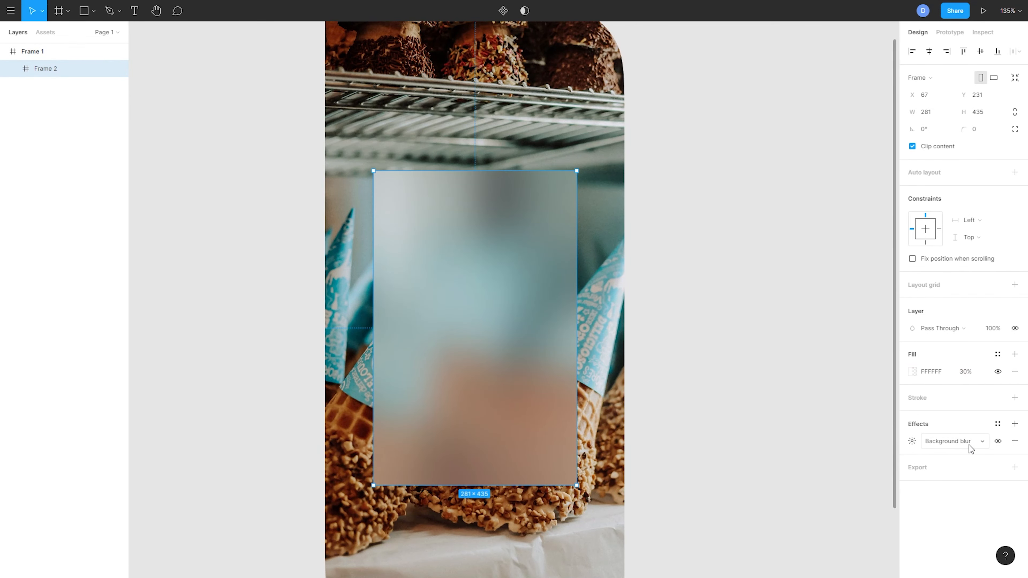
{"action": "left_click", "coordinate": [998, 441]}
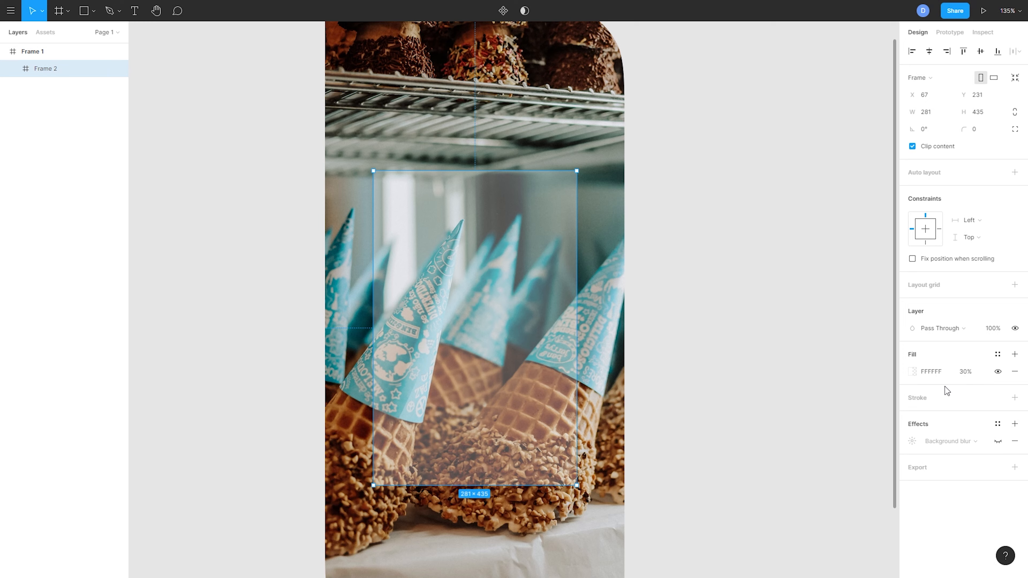
{"action": "left_click", "coordinate": [1000, 442]}
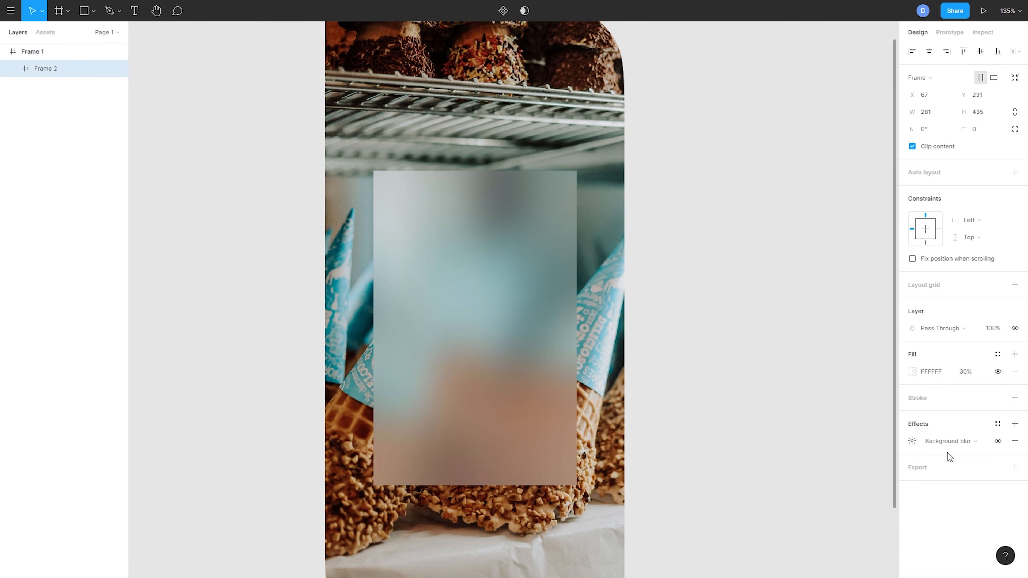
Delete the nested frame from the image-filled frame.
{"action": "scroll", "coordinate": [563, 385], "scroll_direction": "down", "scroll_amount": 5}
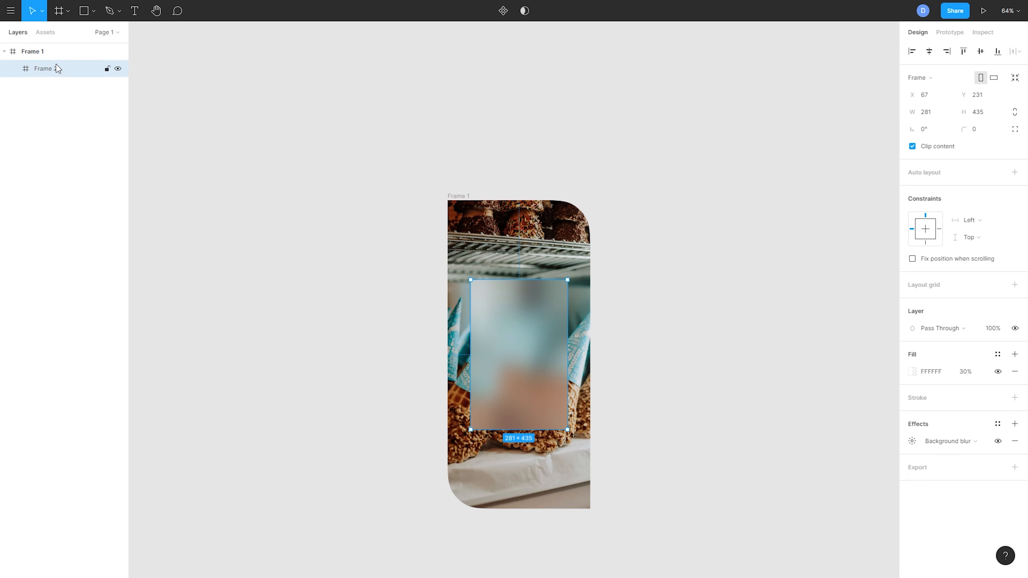
{"action": "key", "text": "Delete"}
Add a PNG export setting to the image-filled frame and show its export preview.
{"action": "left_click", "coordinate": [554, 266]}
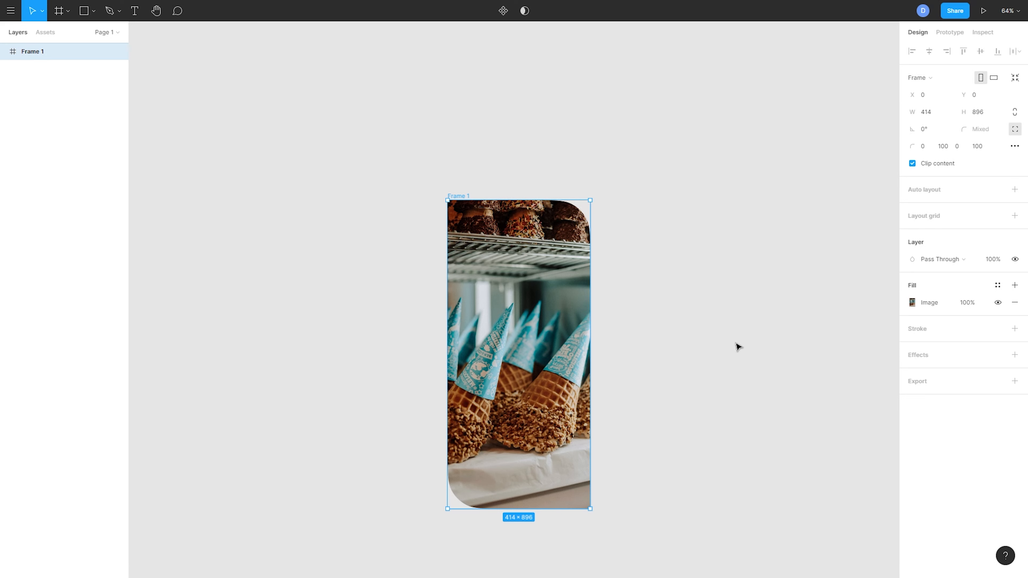
{"action": "left_click", "coordinate": [1015, 382]}
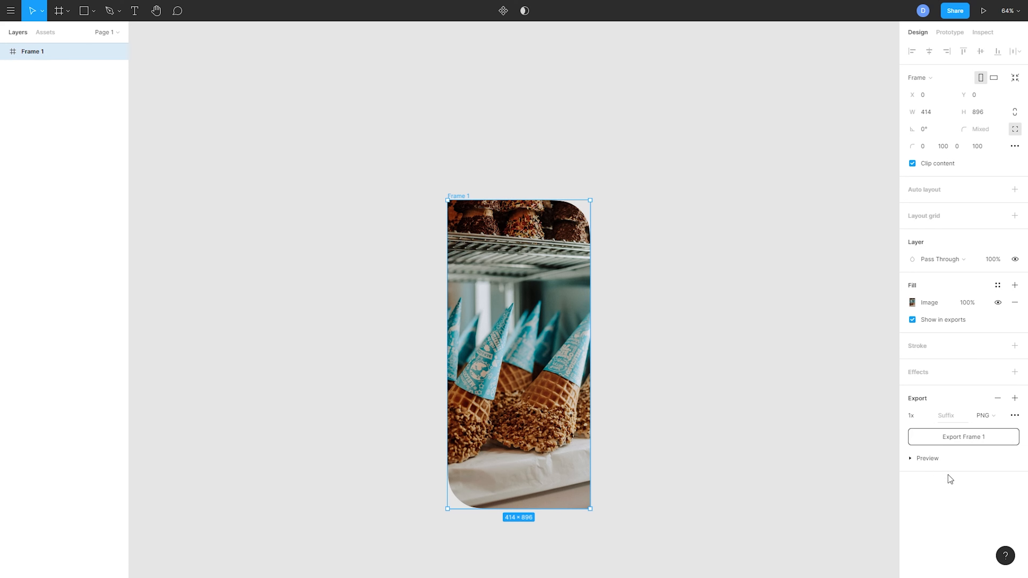
{"action": "left_click", "coordinate": [931, 459]}
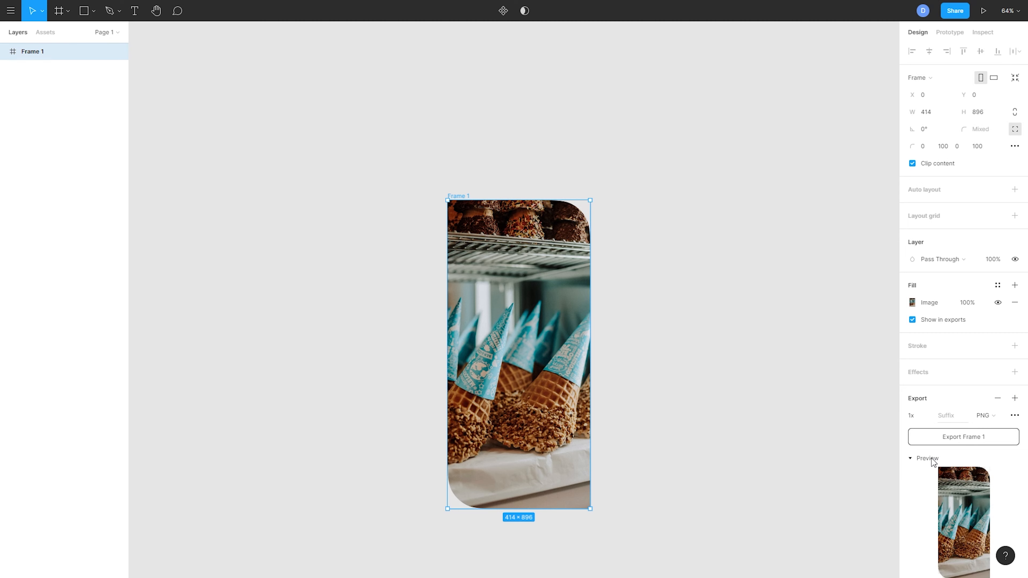
Look through the preset export scales and set the frame's export scale to 10x.
{"action": "left_click", "coordinate": [927, 417]}
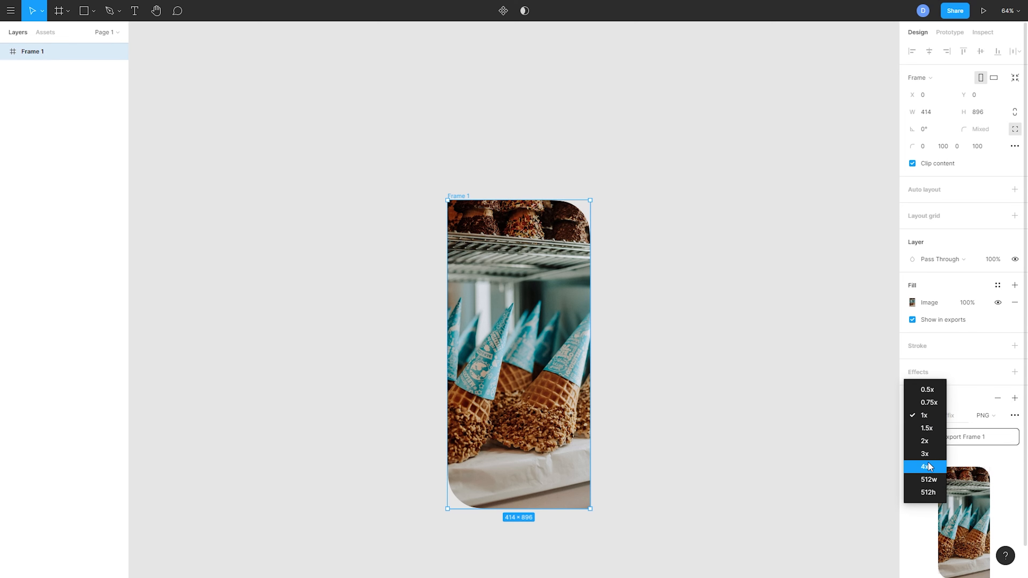
{"action": "left_click", "coordinate": [832, 449]}
{"action": "left_click", "coordinate": [919, 416]}
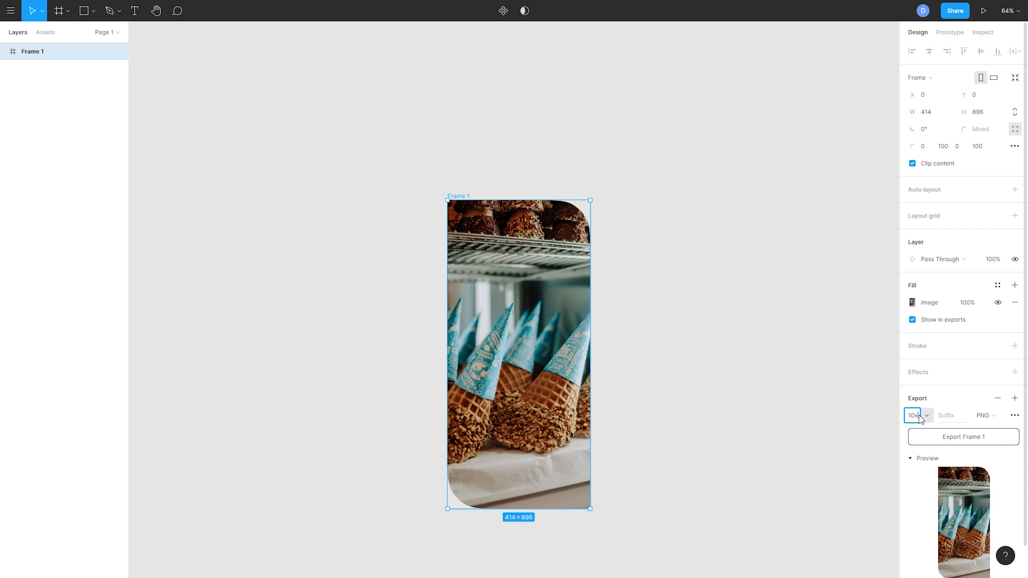
{"action": "type", "text": "10x"}
{"action": "key", "text": "Return"}
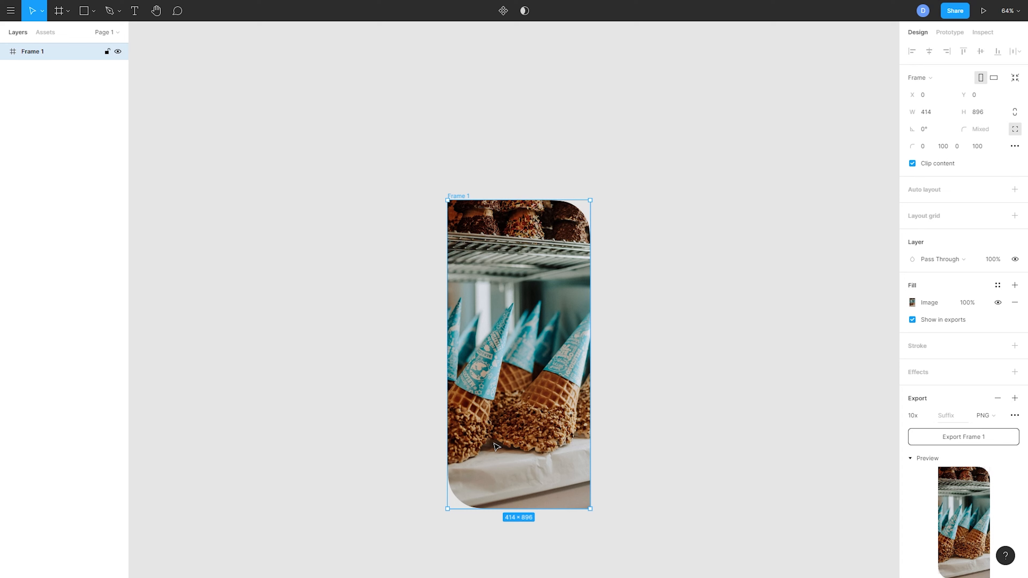
Open the frame's width value for editing.
{"action": "left_click", "coordinate": [926, 117]}
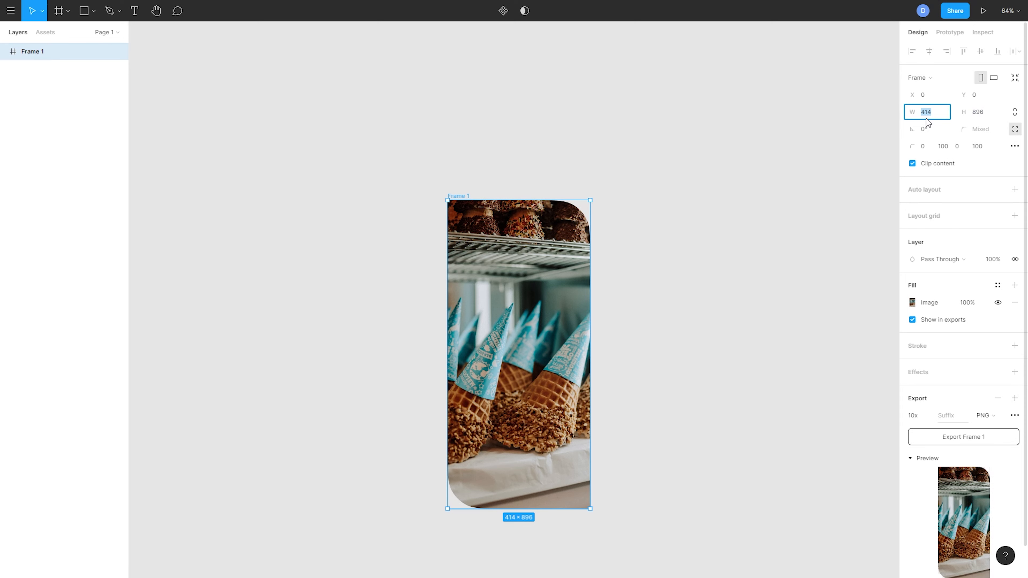